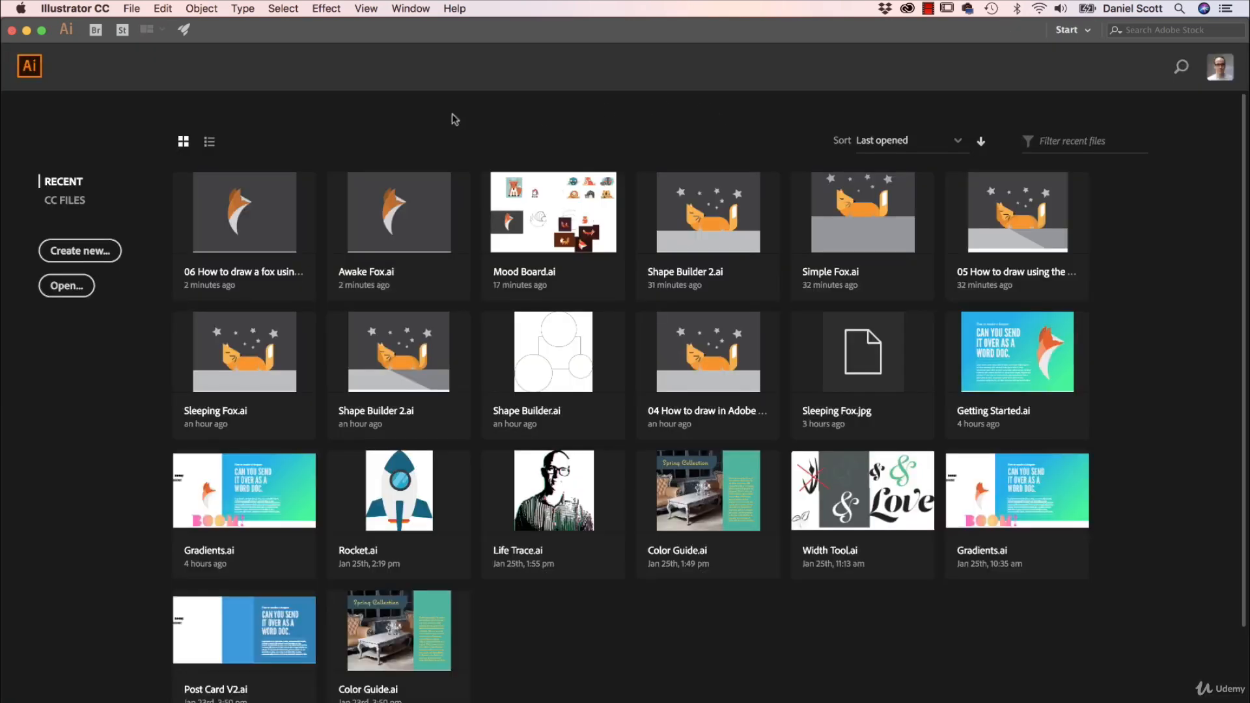
Create a new document from the Letter preset at 792 x 612 pt.
{"action": "left_click", "coordinate": [131, 9]}
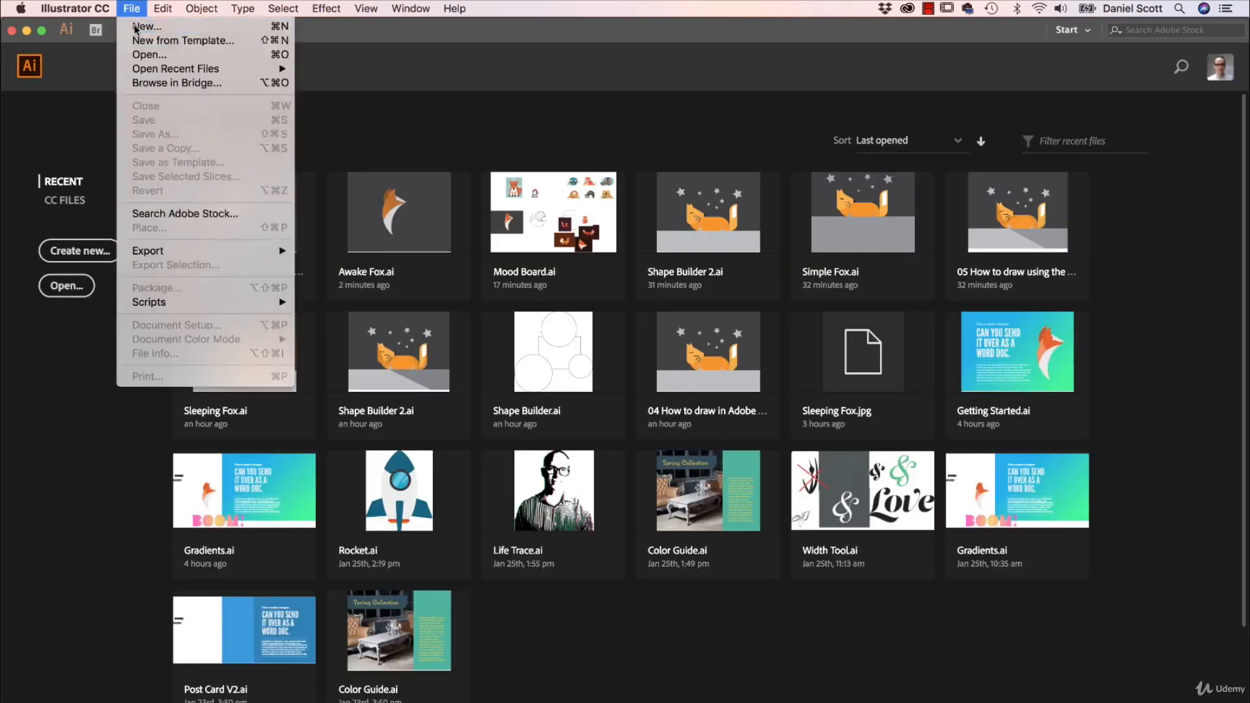
{"action": "left_click", "coordinate": [135, 29]}
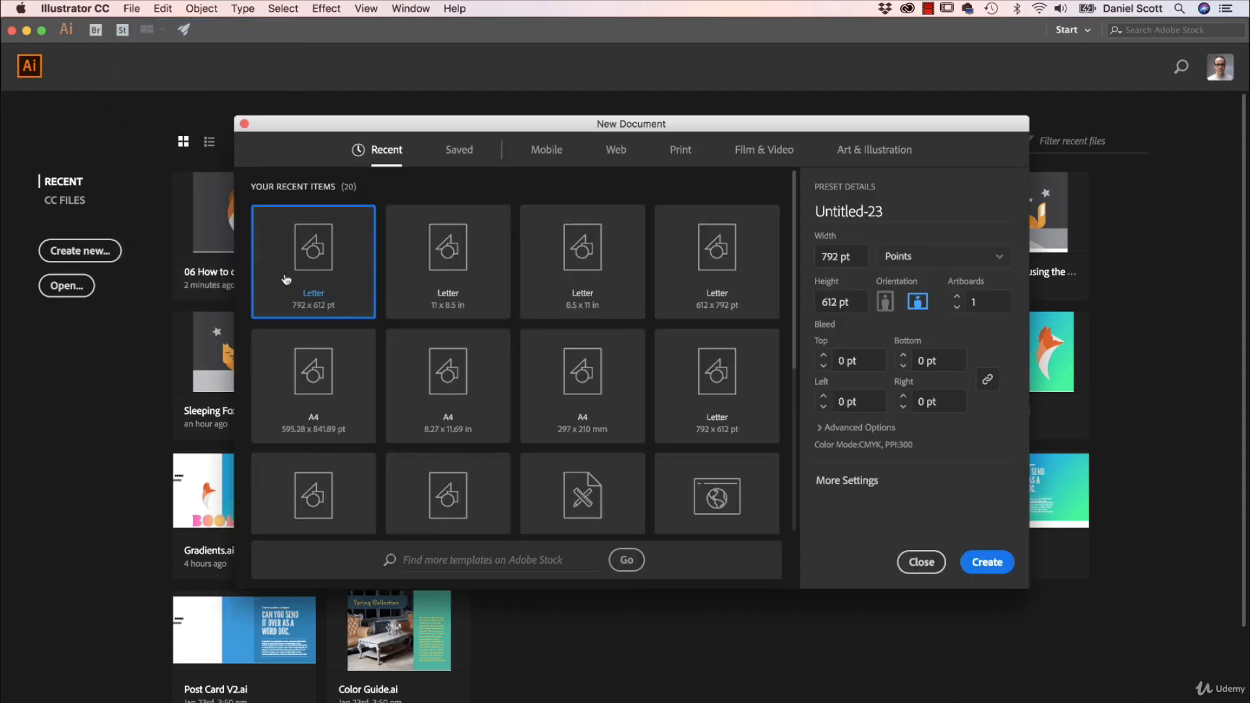
{"action": "left_click", "coordinate": [995, 568]}
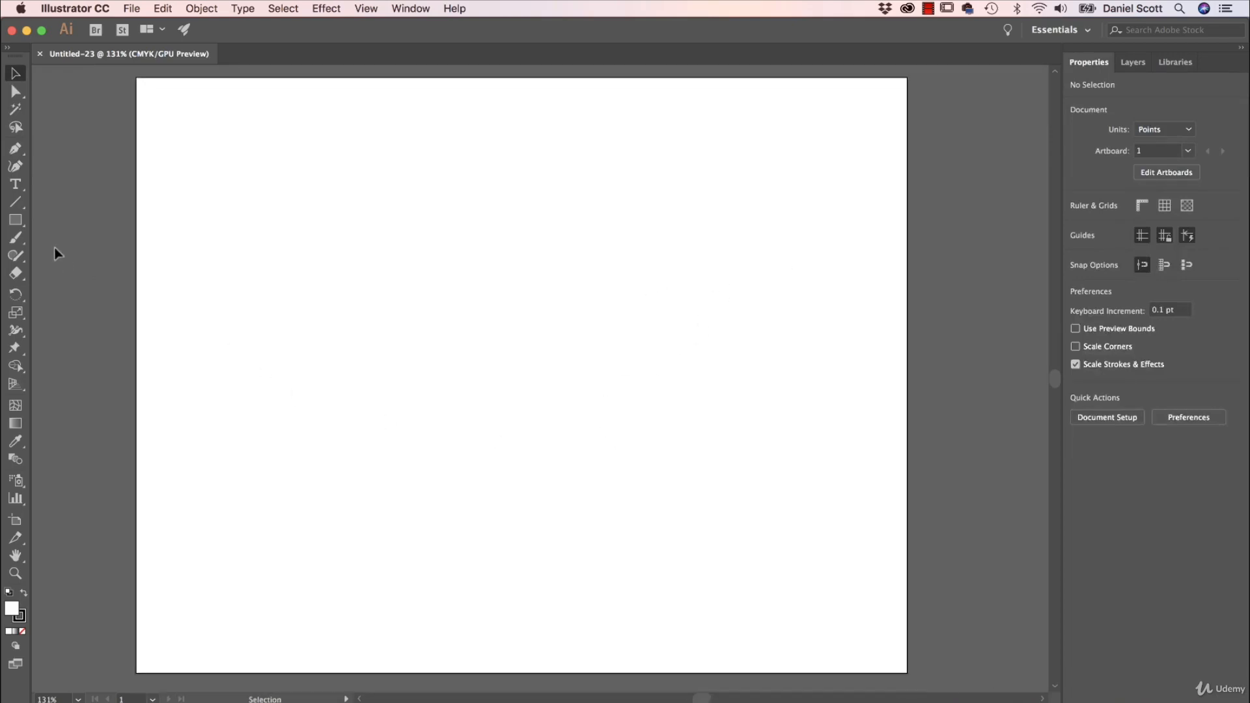
Draw a horizontal black line and move it into the lower half of the artboard.
{"action": "left_click", "coordinate": [16, 202]}
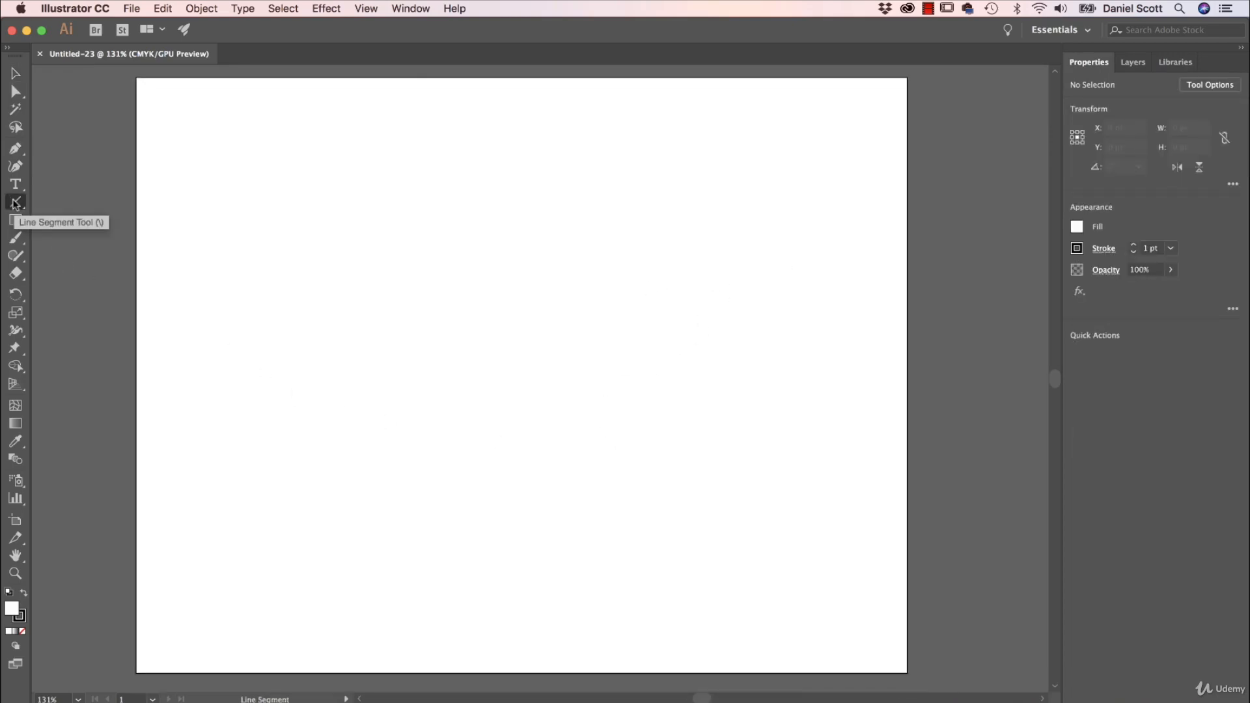
{"action": "left_click_drag", "start_coordinate": [328, 326], "coordinate": [590, 437]}
{"action": "key", "text": "cmd+z"}
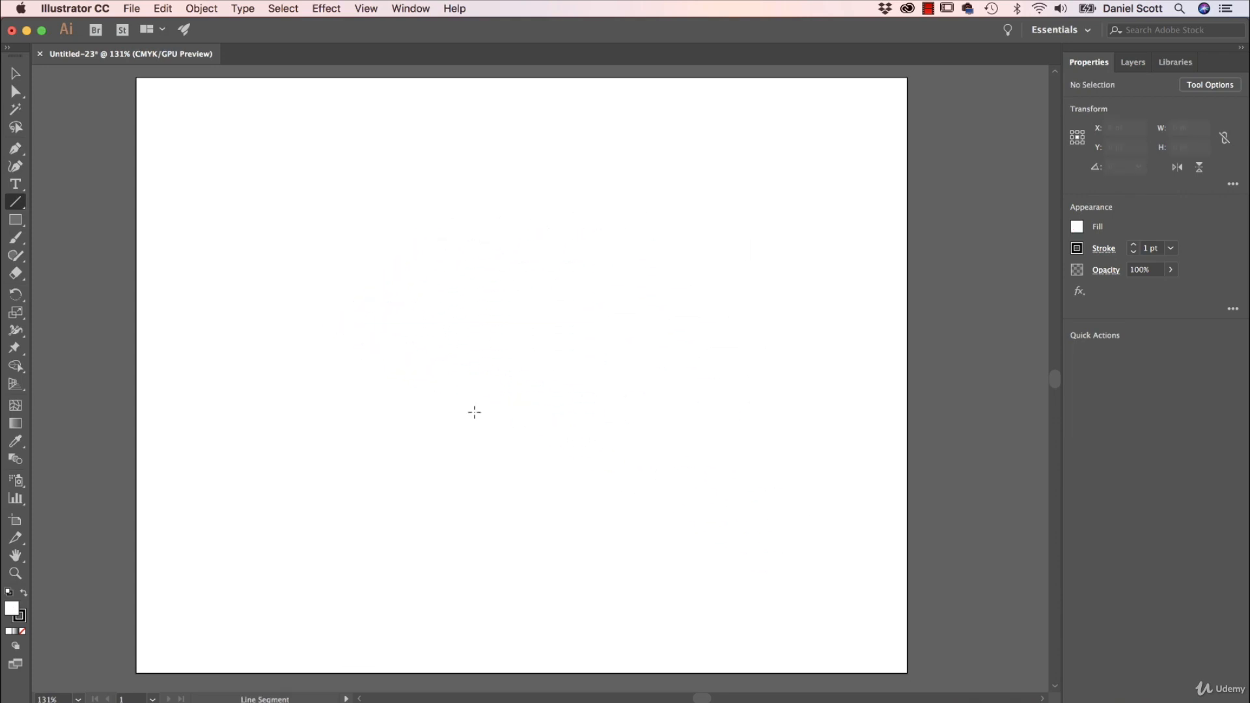
{"action": "left_click_drag", "start_coordinate": [301, 343], "coordinate": [623, 357]}
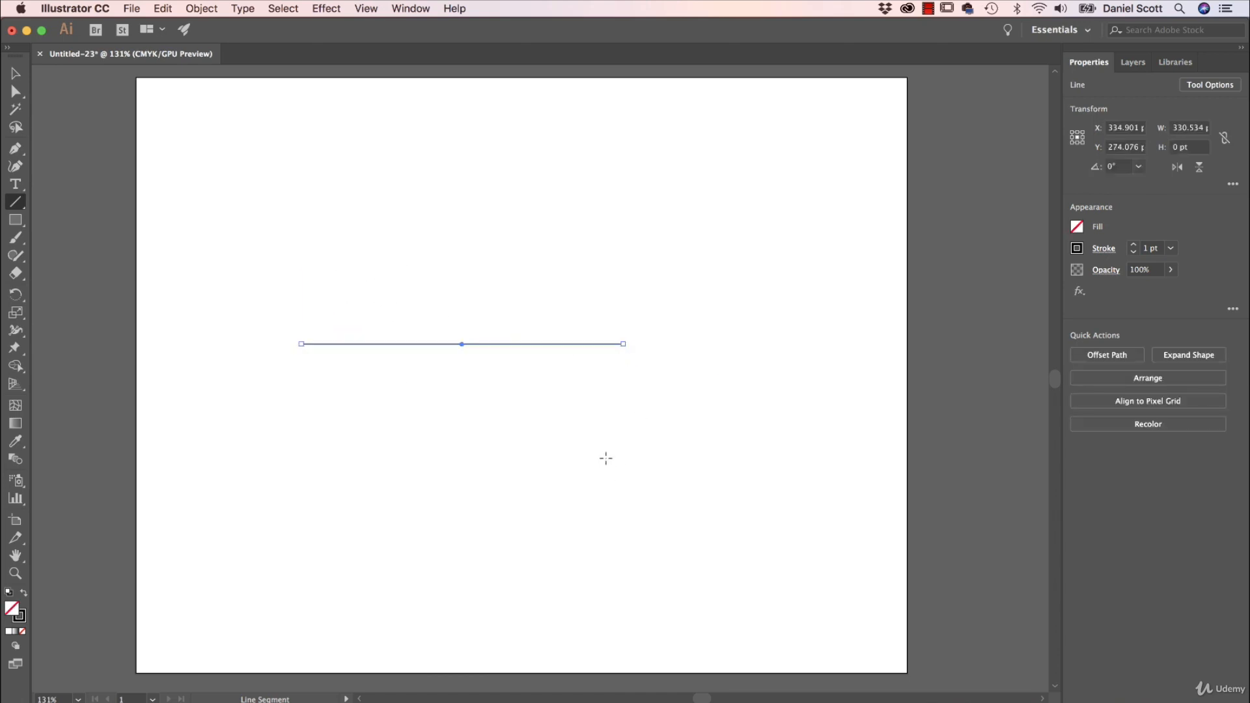
{"action": "left_click", "coordinate": [1077, 250]}
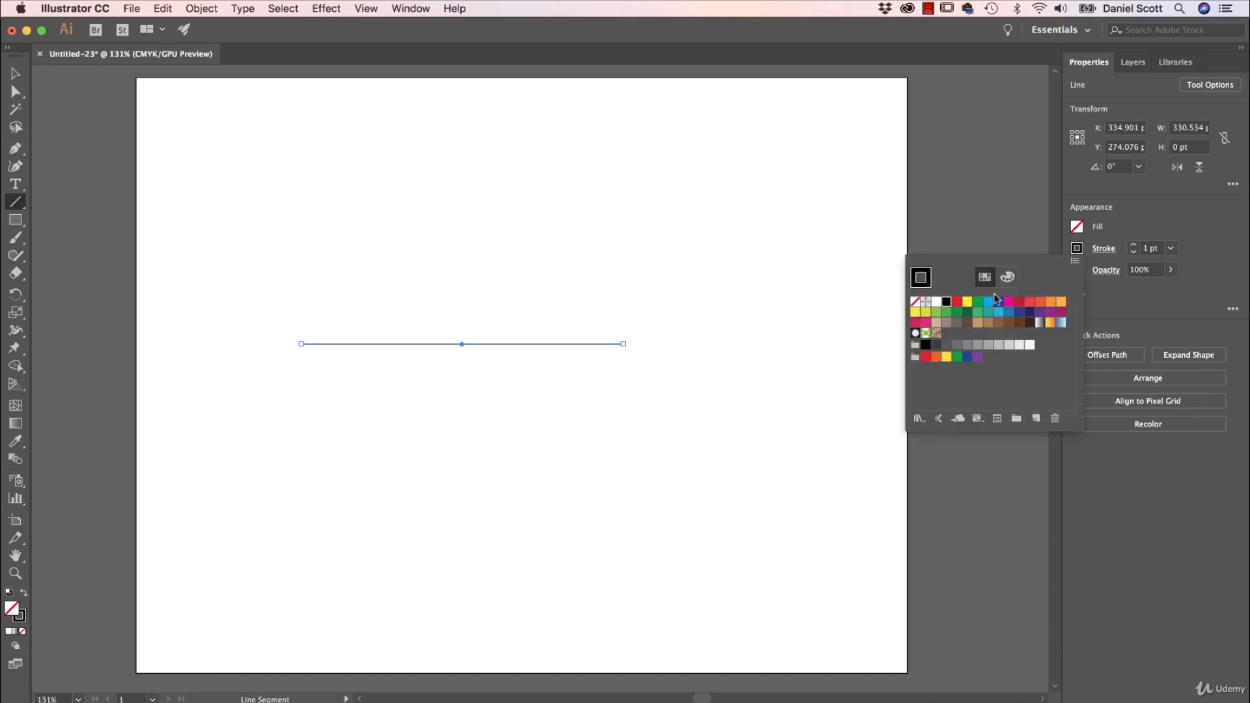
{"action": "left_click", "coordinate": [1166, 250]}
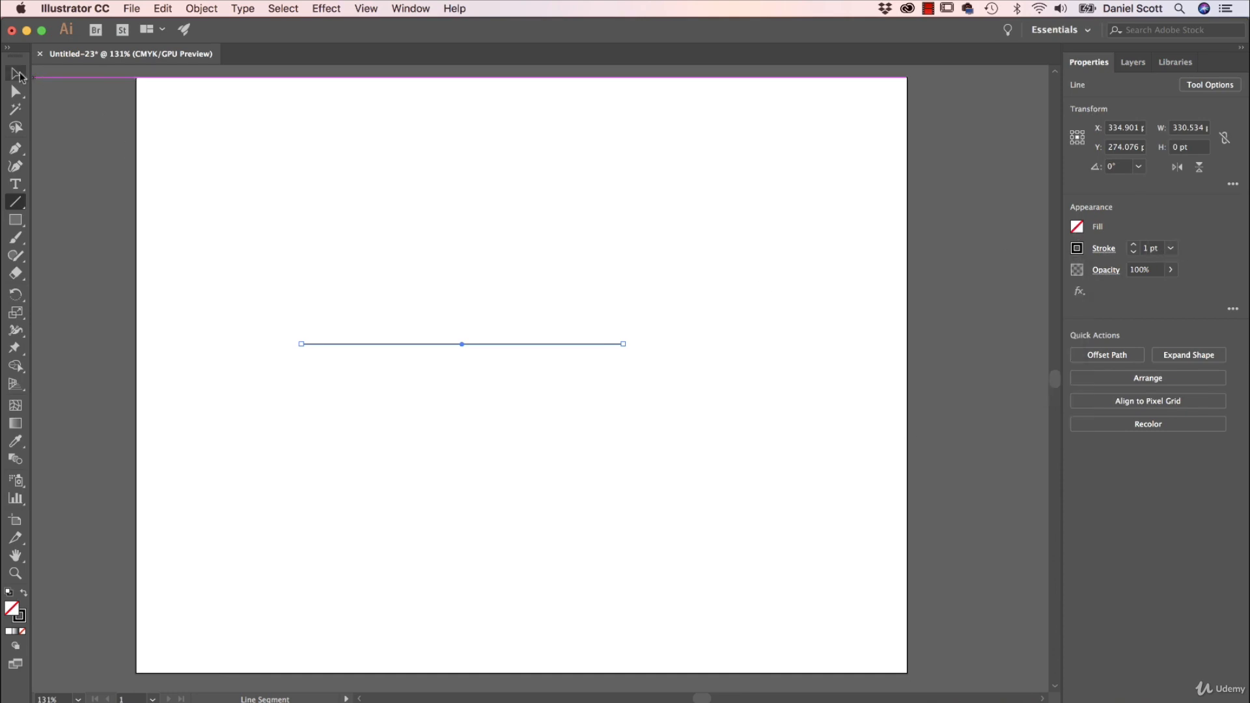
{"action": "left_click", "coordinate": [15, 74]}
{"action": "left_click_drag", "start_coordinate": [374, 347], "coordinate": [440, 480]}
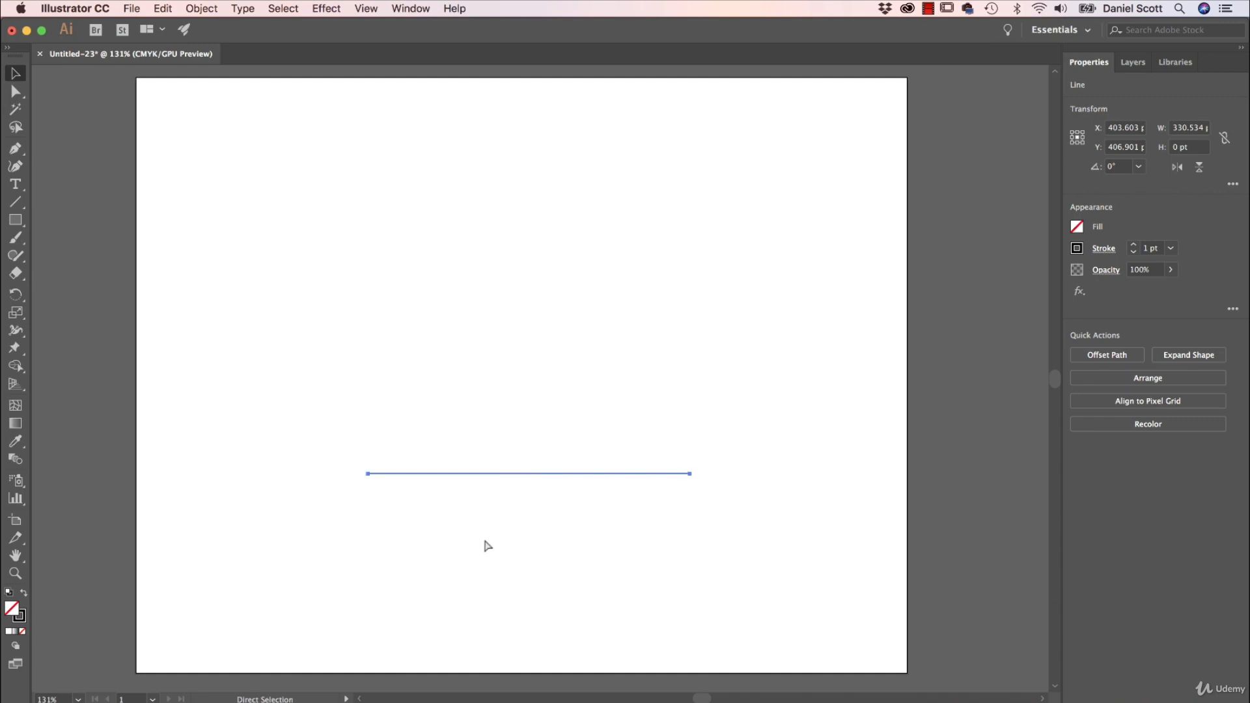
Paste two copies of the line, stack all three closely, and select them together.
{"action": "key", "text": "super+c"}
{"action": "key", "text": "super+v"}
{"action": "left_click_drag", "start_coordinate": [580, 376], "coordinate": [569, 462]}
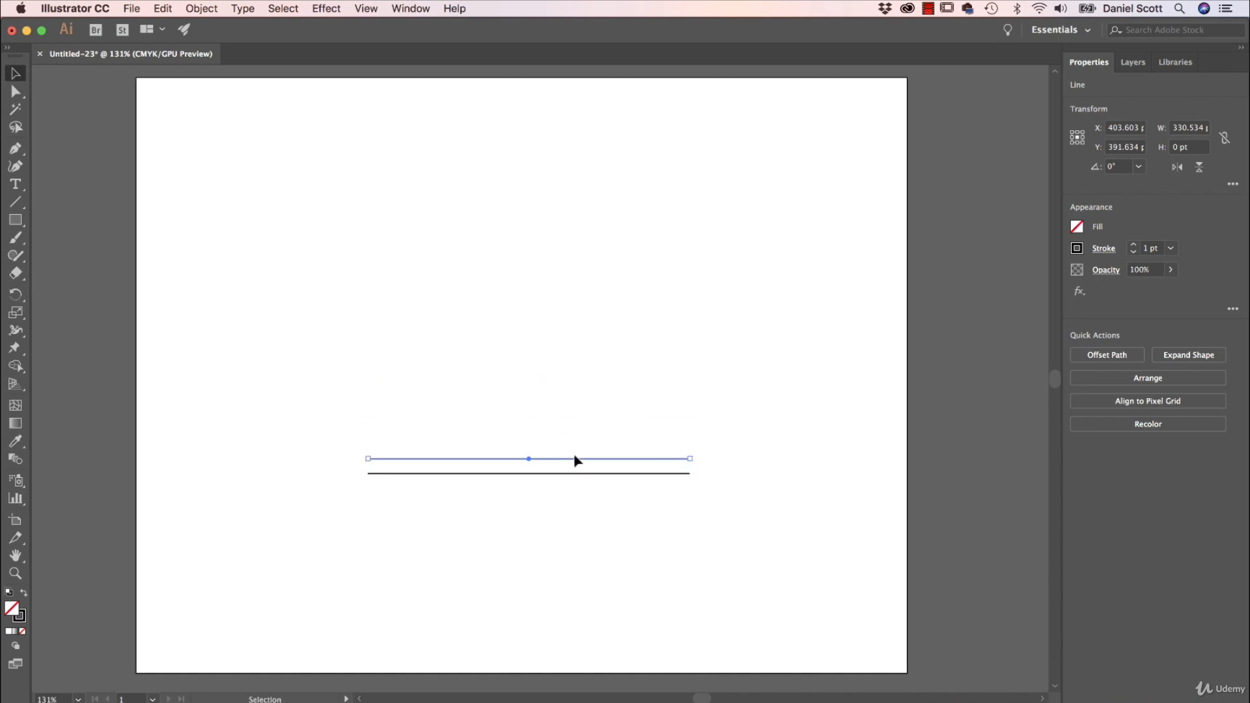
{"action": "key", "text": "super+v"}
{"action": "left_click_drag", "start_coordinate": [621, 378], "coordinate": [626, 426]}
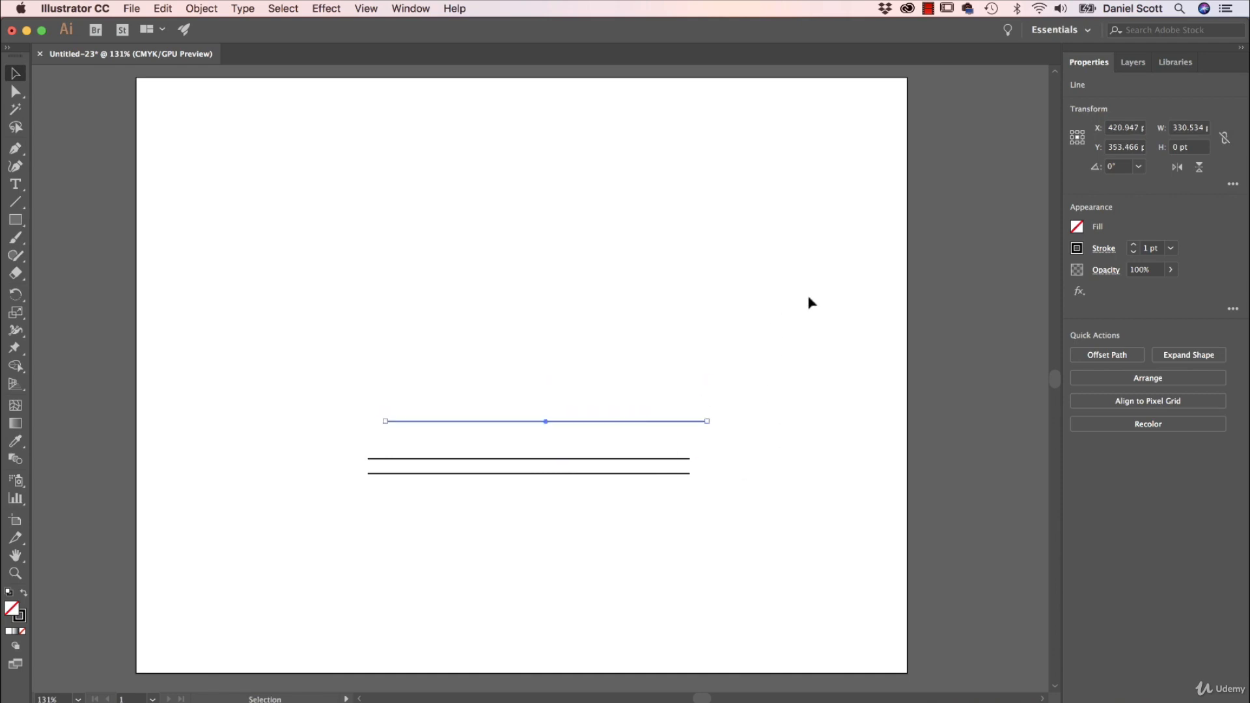
{"action": "left_click_drag", "start_coordinate": [808, 297], "coordinate": [657, 487]}
{"action": "left_click", "coordinate": [773, 494]}
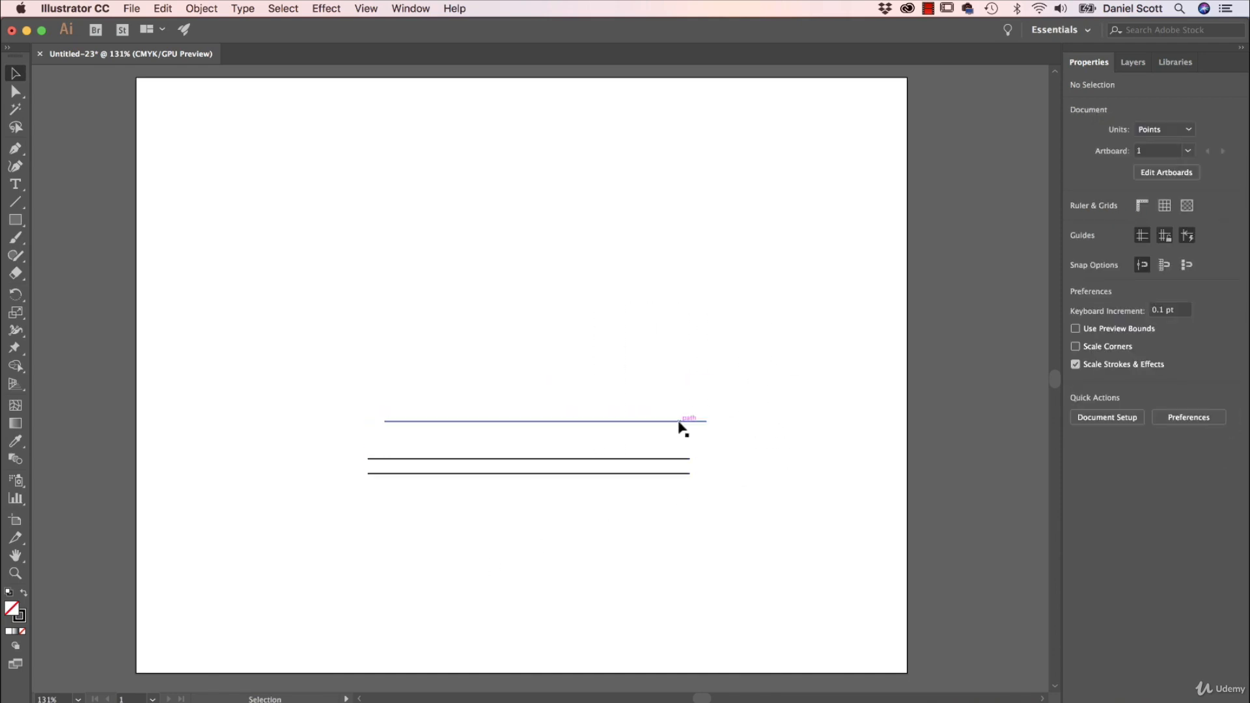
{"action": "left_click_drag", "start_coordinate": [677, 425], "coordinate": [677, 451]}
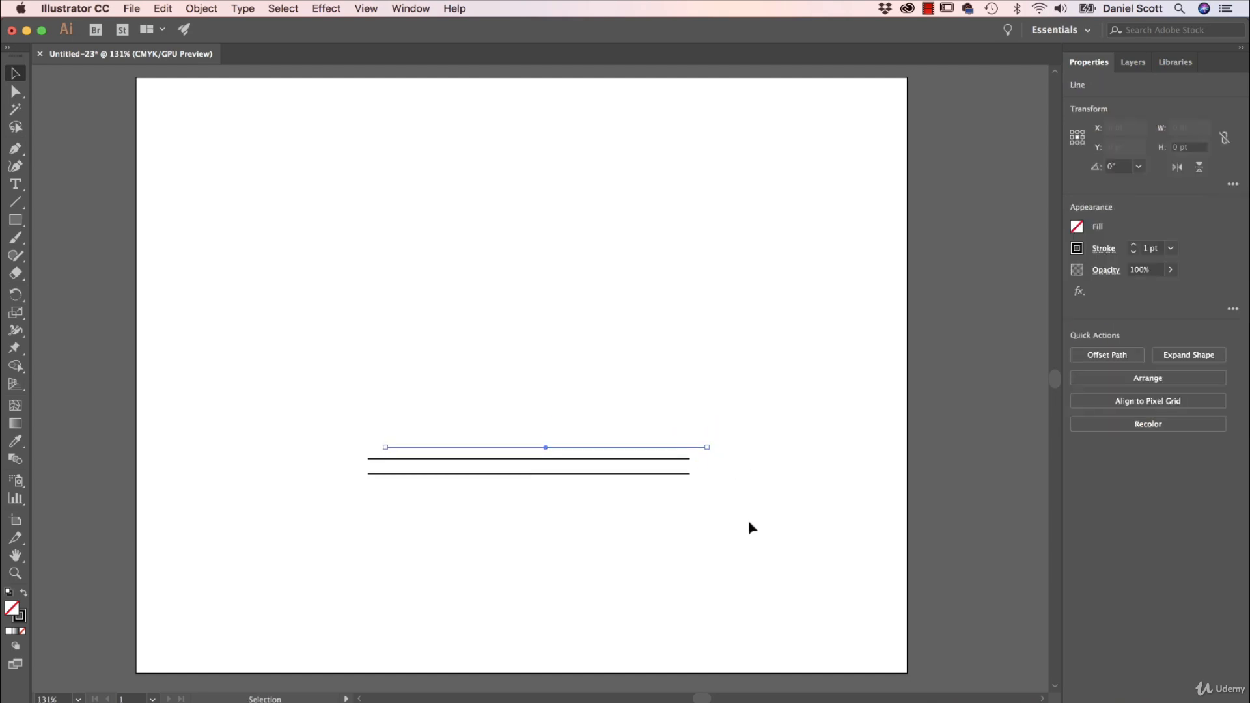
{"action": "left_click", "coordinate": [739, 547]}
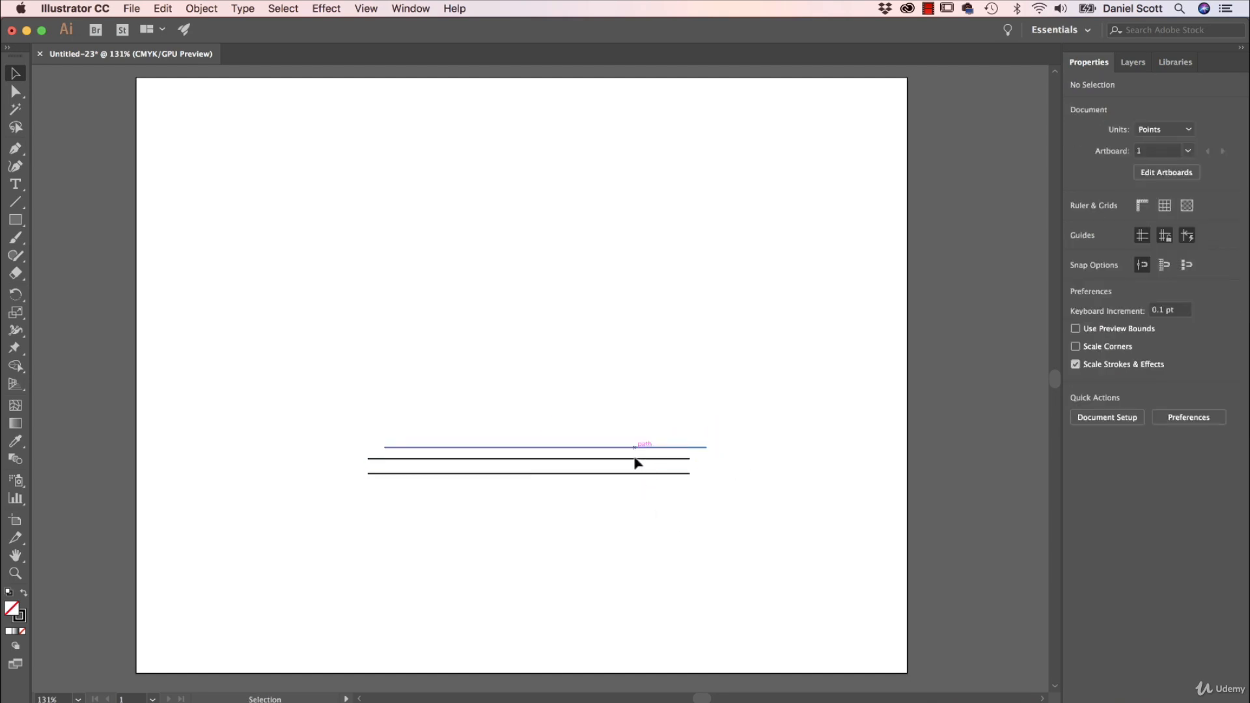
{"action": "left_click_drag", "start_coordinate": [768, 384], "coordinate": [622, 560]}
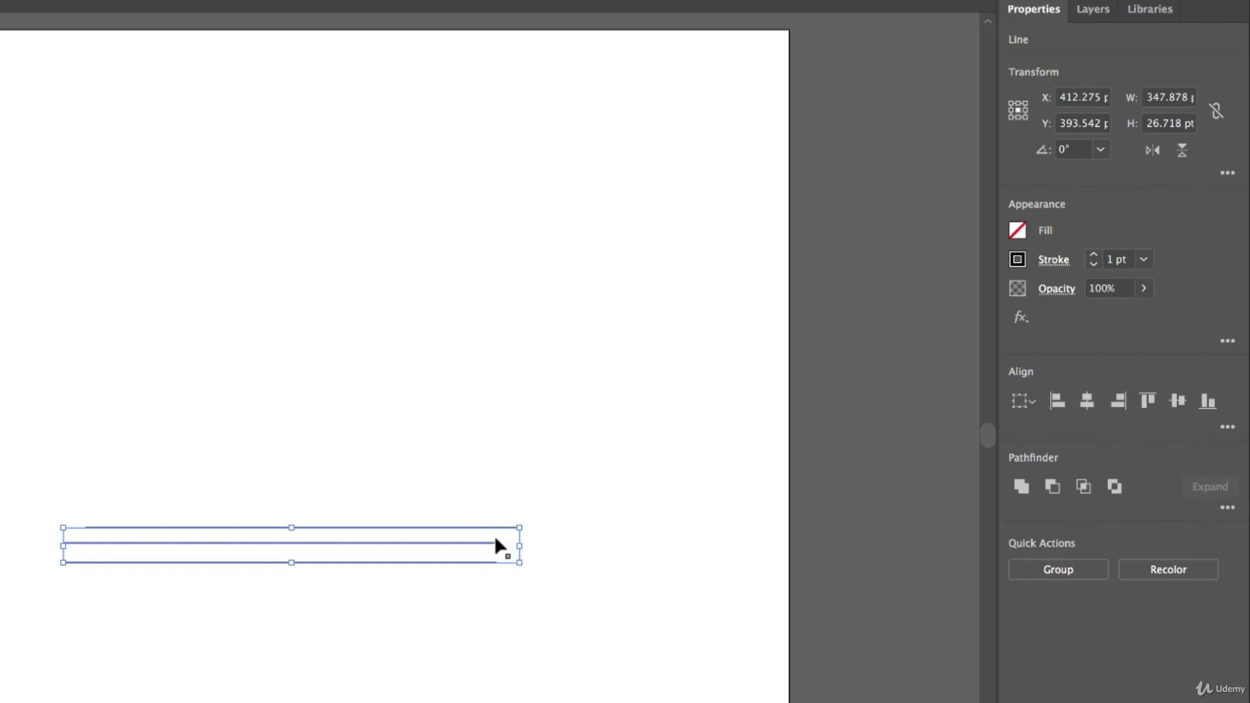
Horizontally center the three lines, distribute them vertically by center, and paste a duplicate set.
{"action": "left_click", "coordinate": [1087, 401]}
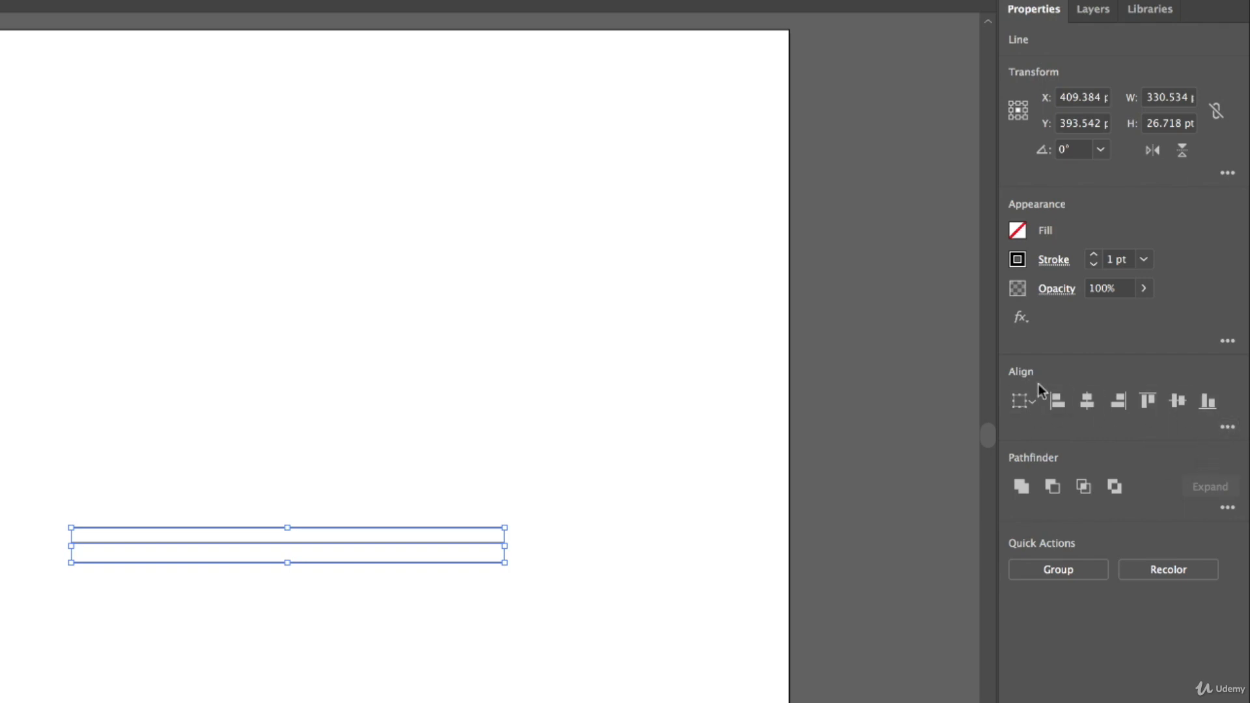
{"action": "left_click", "coordinate": [1228, 428]}
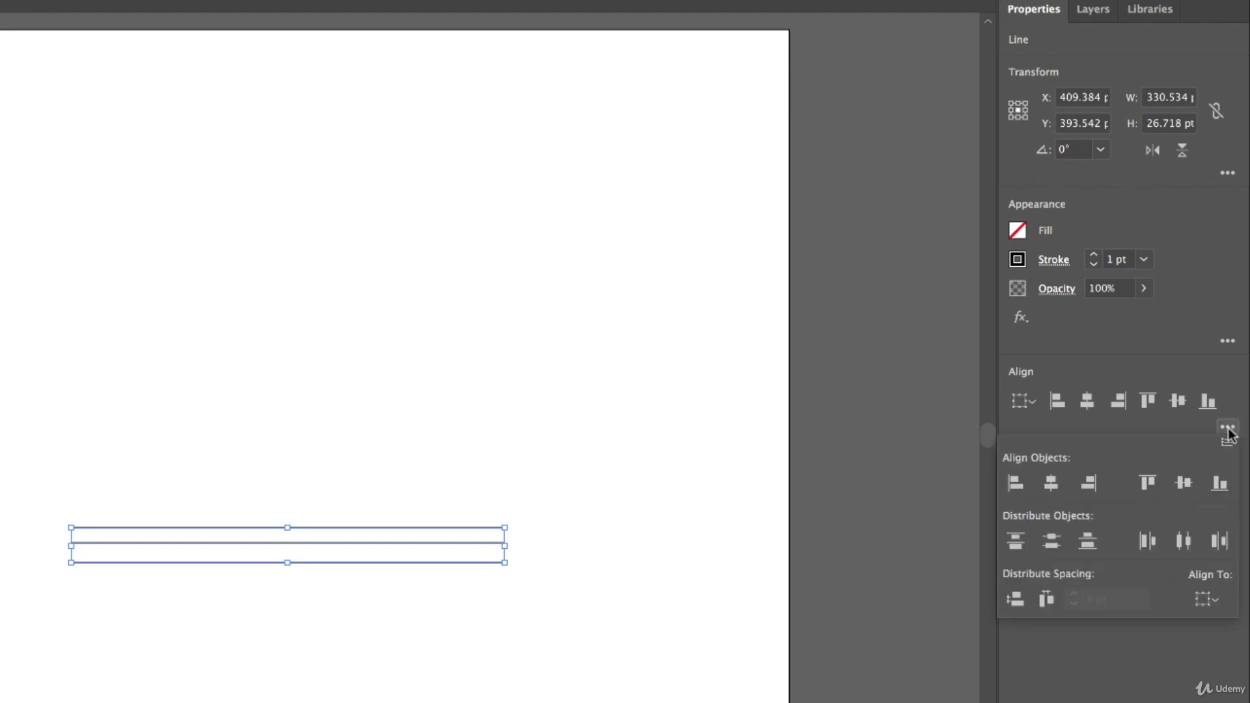
{"action": "left_click", "coordinate": [1053, 542]}
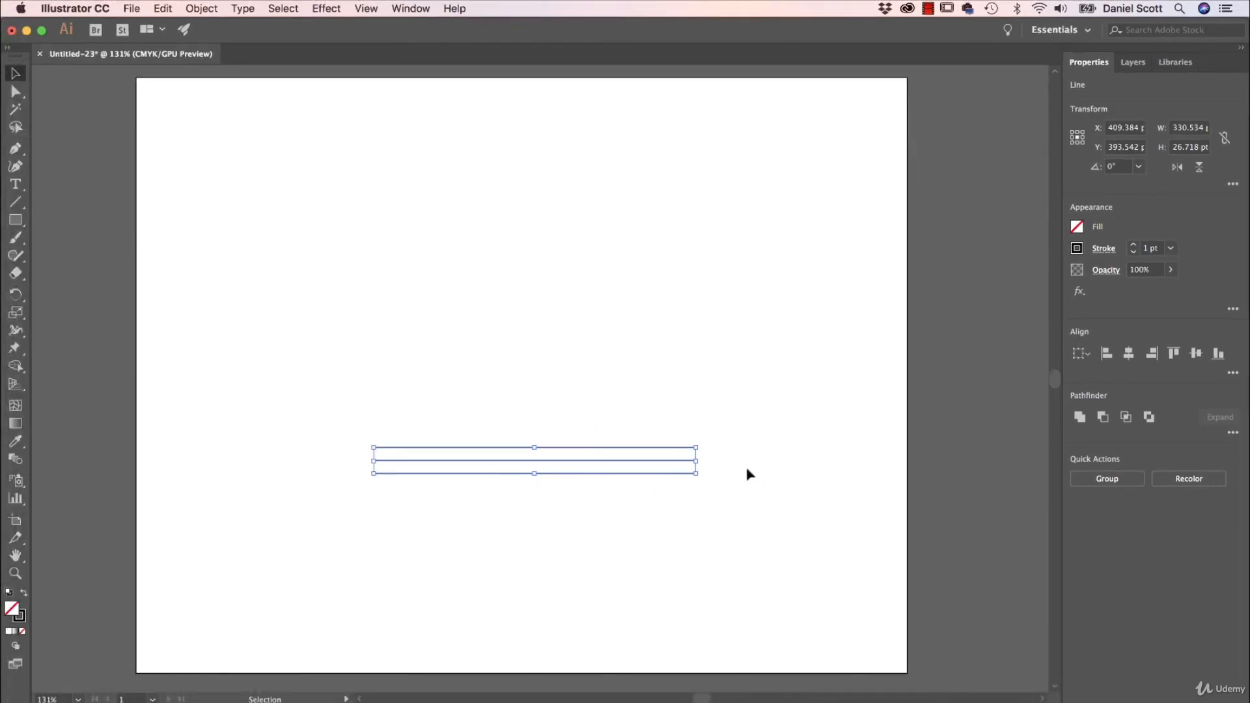
{"action": "key", "text": "super+v"}
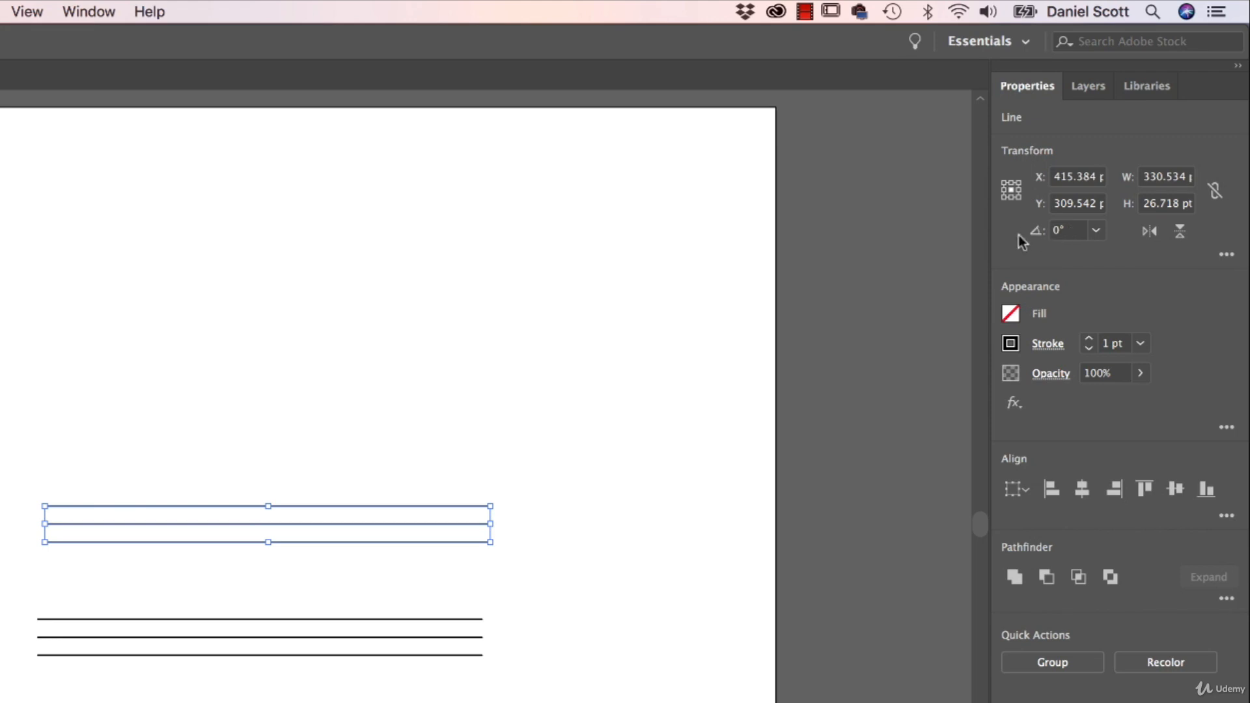
Rotate the pasted line stack to 120° and move it to the right.
{"action": "left_click", "coordinate": [1073, 231]}
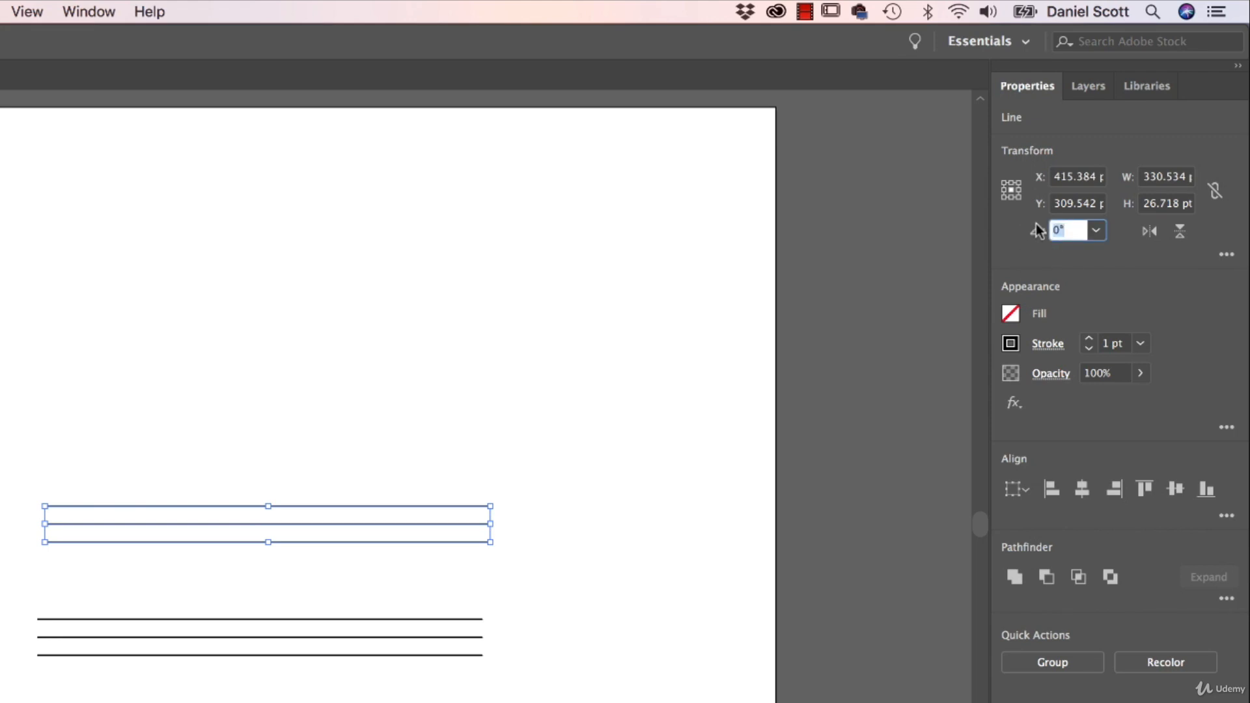
{"action": "type", "text": "360/3"}
{"action": "key", "text": "Return"}
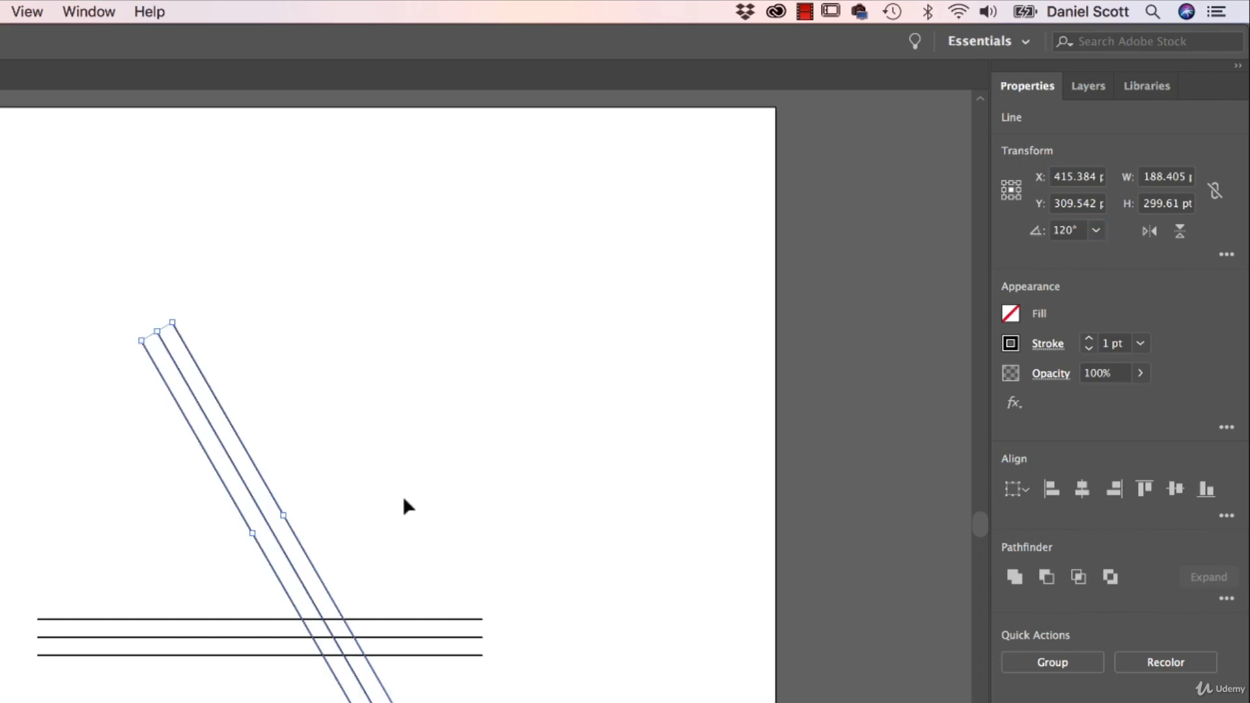
{"action": "left_click_drag", "start_coordinate": [313, 560], "coordinate": [225, 543]}
Rotate the line stack to 240° and place it as the triangle's left side.
{"action": "left_click", "coordinate": [1081, 230]}
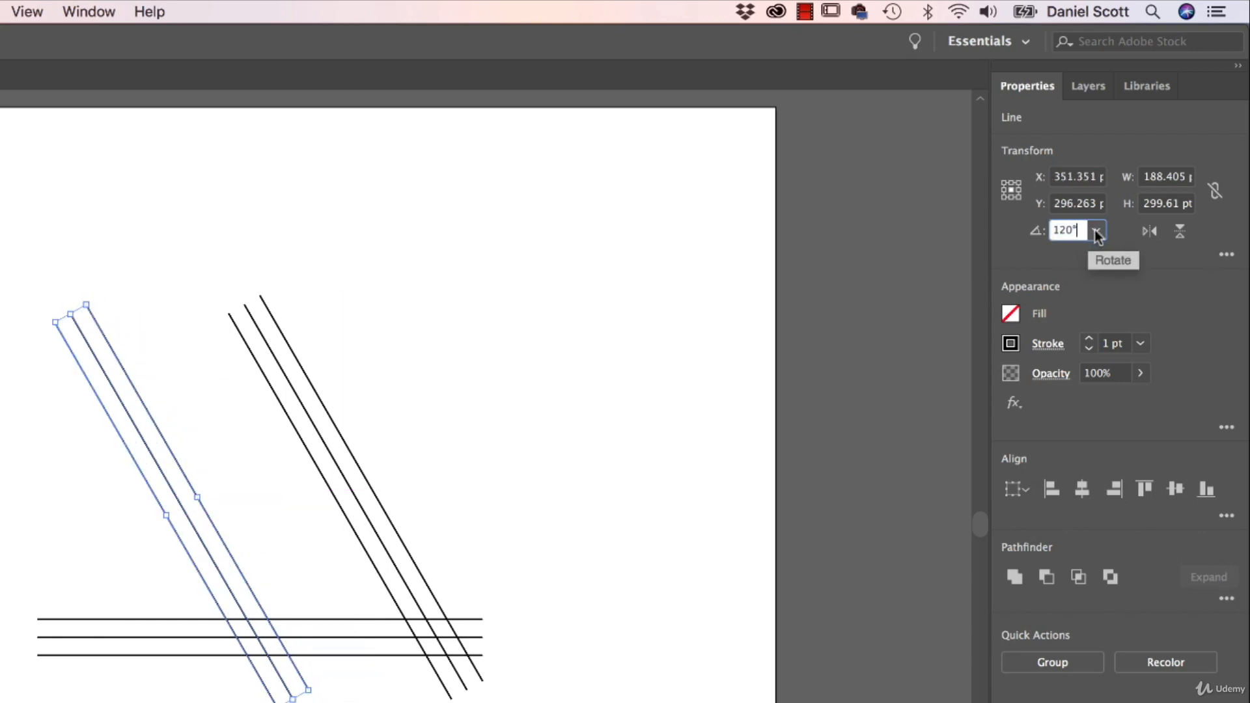
{"action": "type", "text": "+"}
{"action": "type", "text": "2"}
{"action": "key", "text": "Return"}
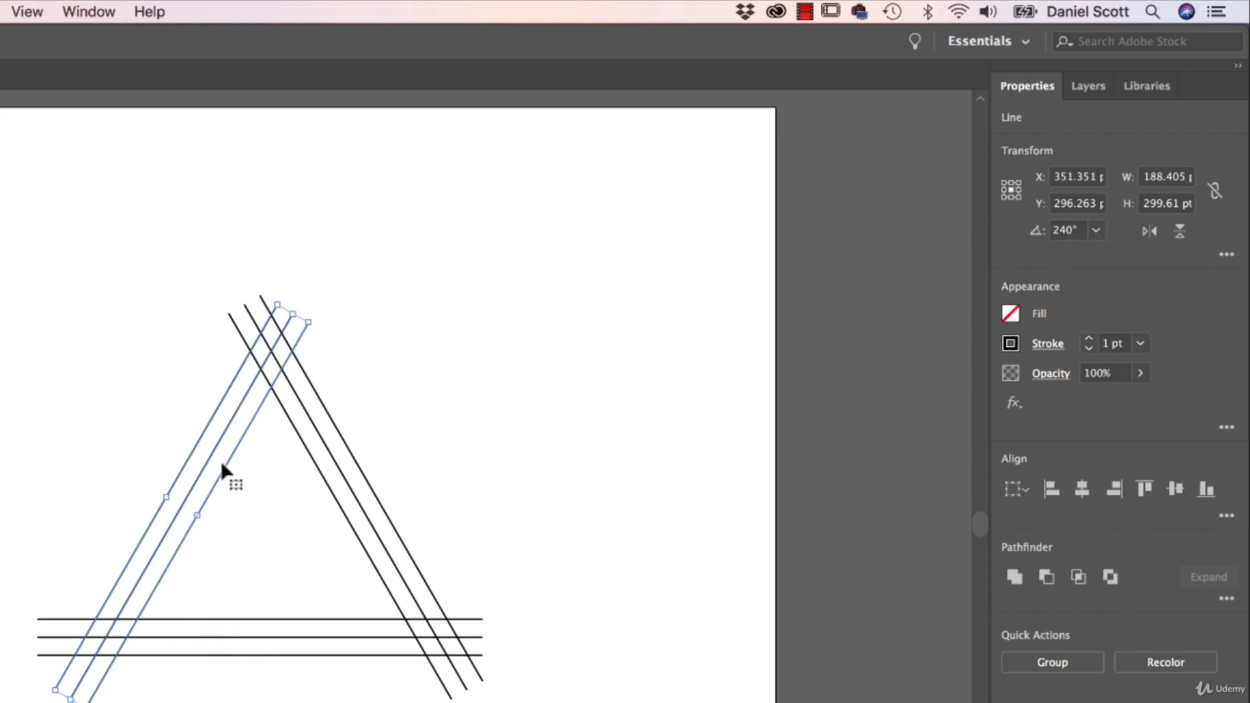
{"action": "left_click_drag", "start_coordinate": [237, 439], "coordinate": [254, 430]}
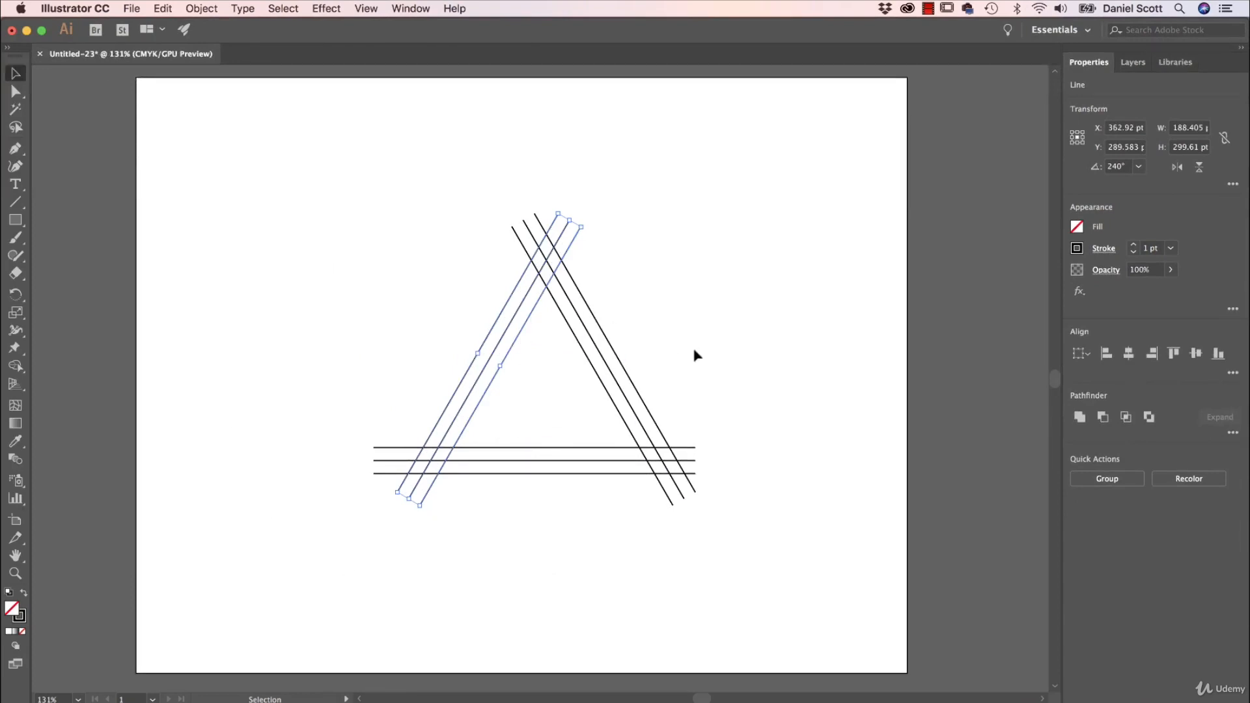
{"action": "left_click", "coordinate": [367, 332]}
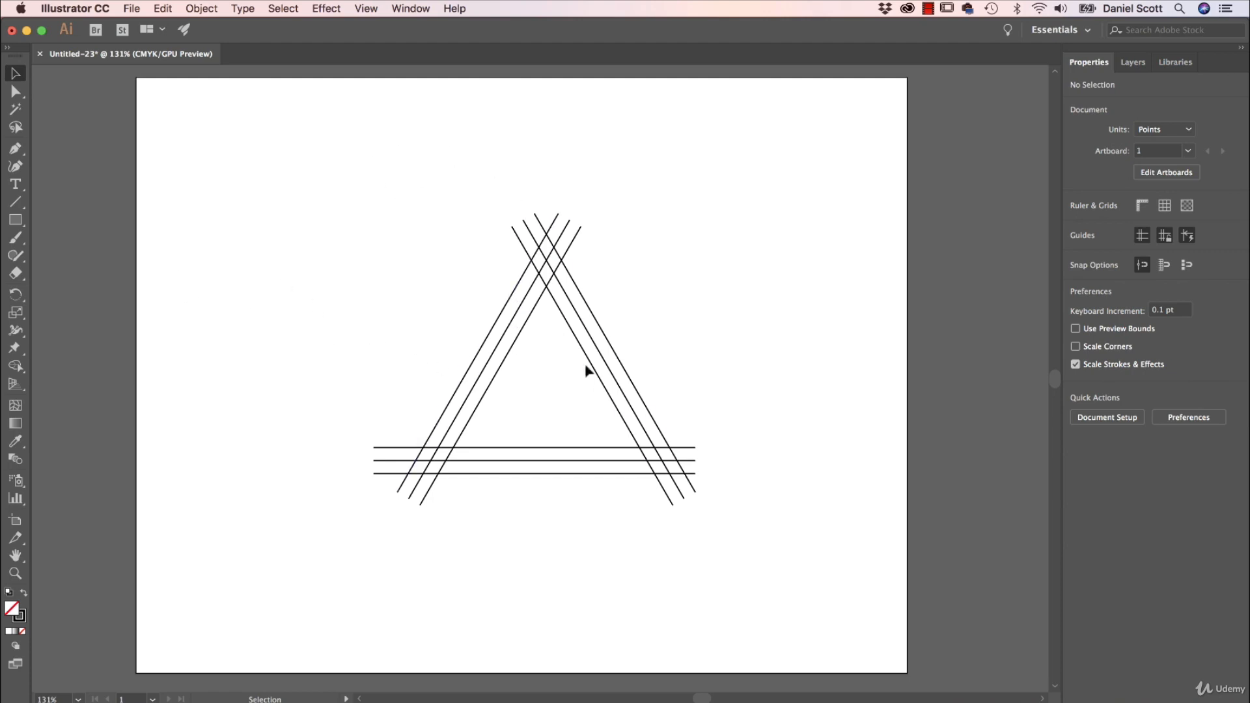
Draw short connector lines across the top, bottom-right and bottom-left corners.
{"action": "left_click", "coordinate": [14, 205]}
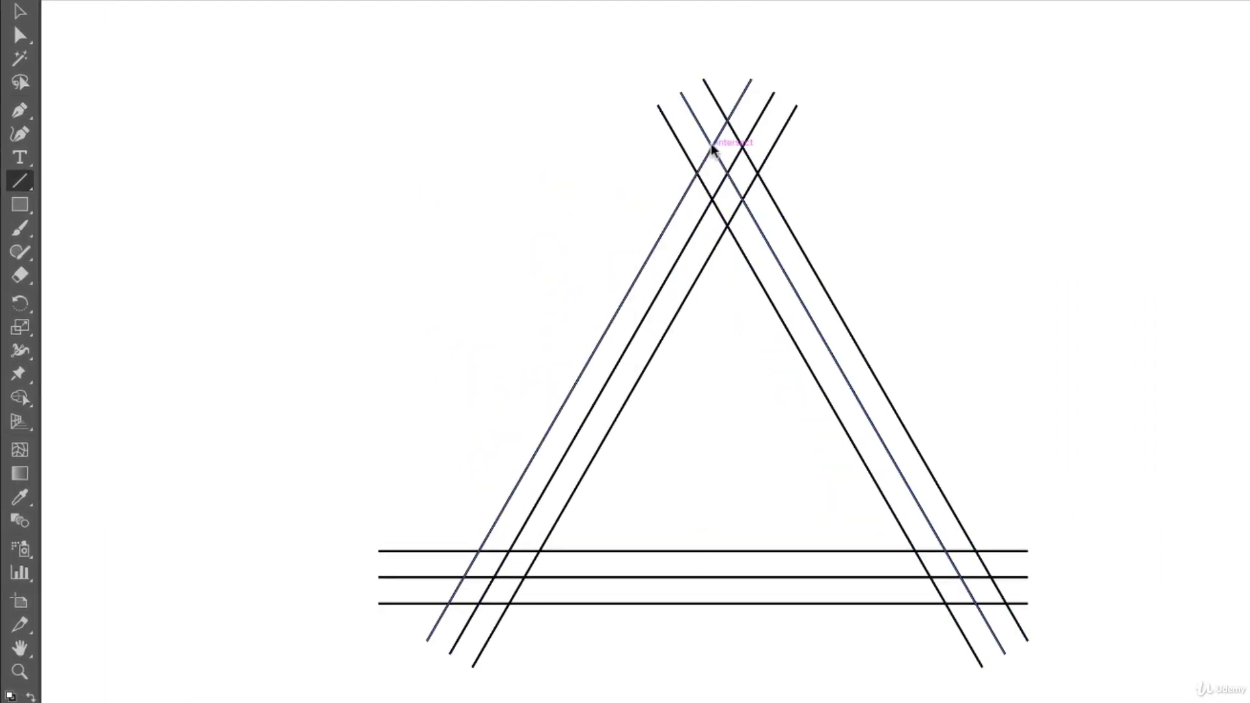
{"action": "left_click_drag", "start_coordinate": [729, 146], "coordinate": [742, 146]}
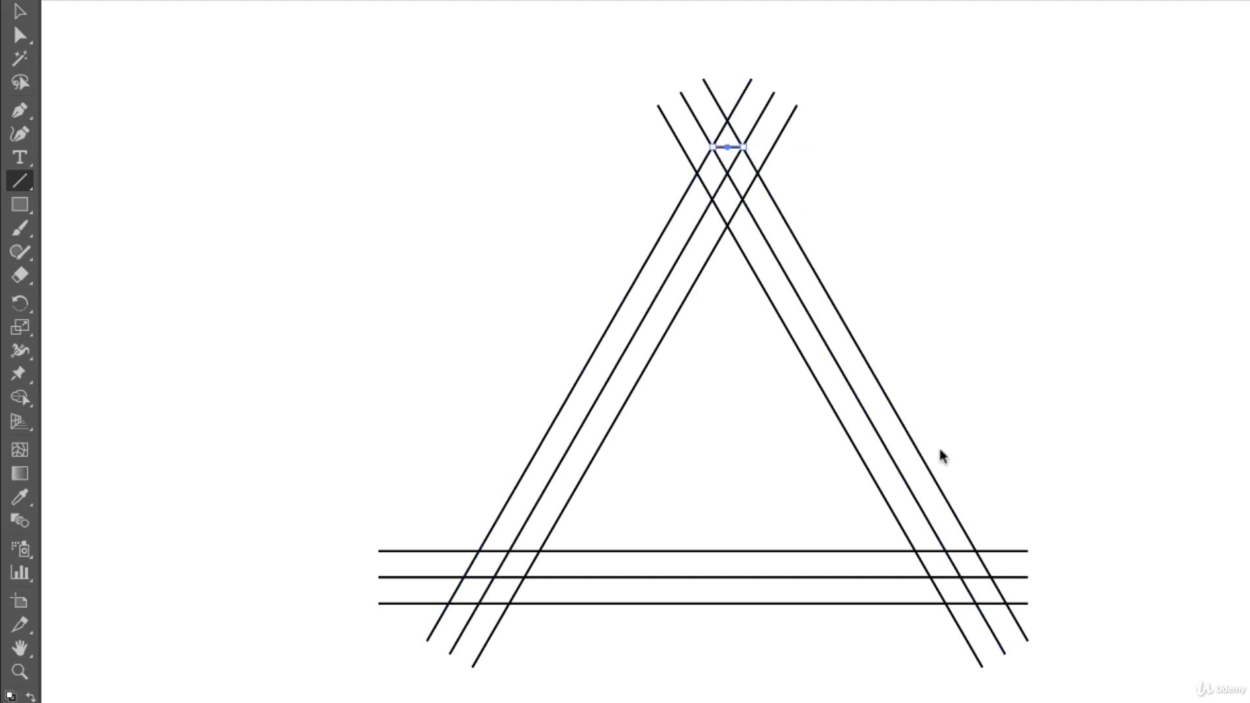
{"action": "left_click_drag", "start_coordinate": [991, 578], "coordinate": [977, 603]}
{"action": "left_click_drag", "start_coordinate": [478, 604], "coordinate": [464, 577]}
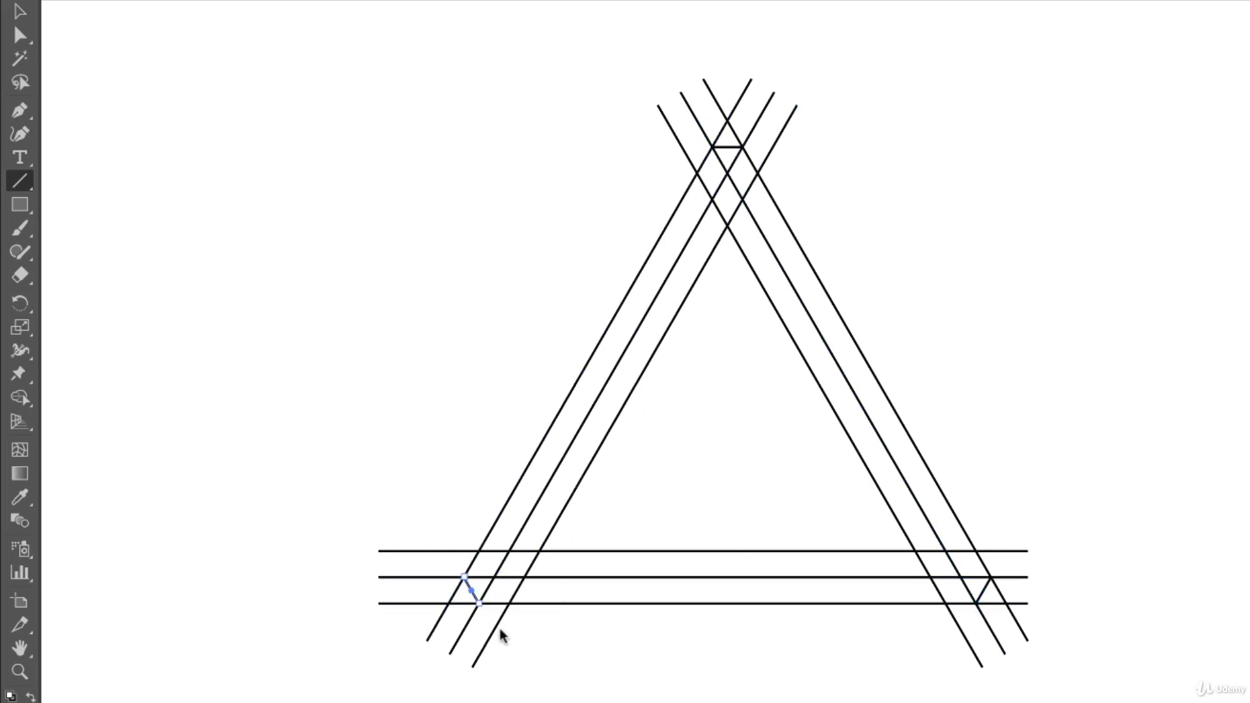
Turn off Smart Guides and return to the Selection tool with nothing selected.
{"action": "key", "text": "f"}
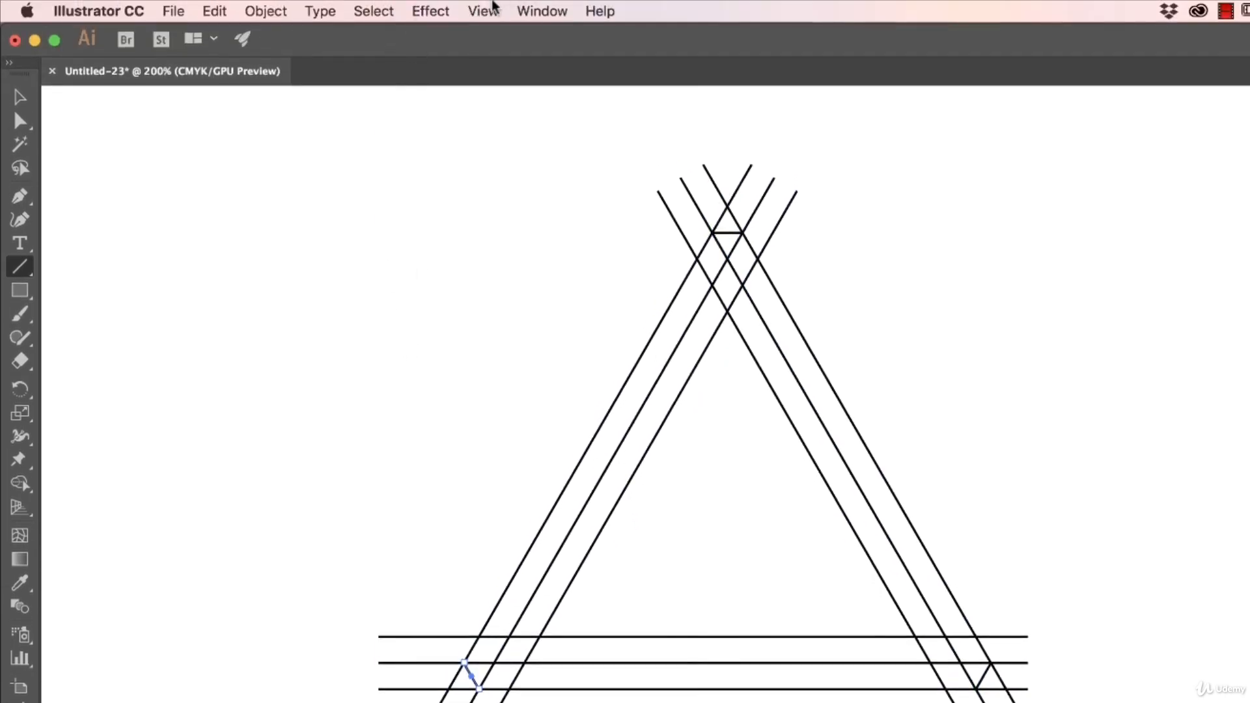
{"action": "left_click", "coordinate": [483, 11]}
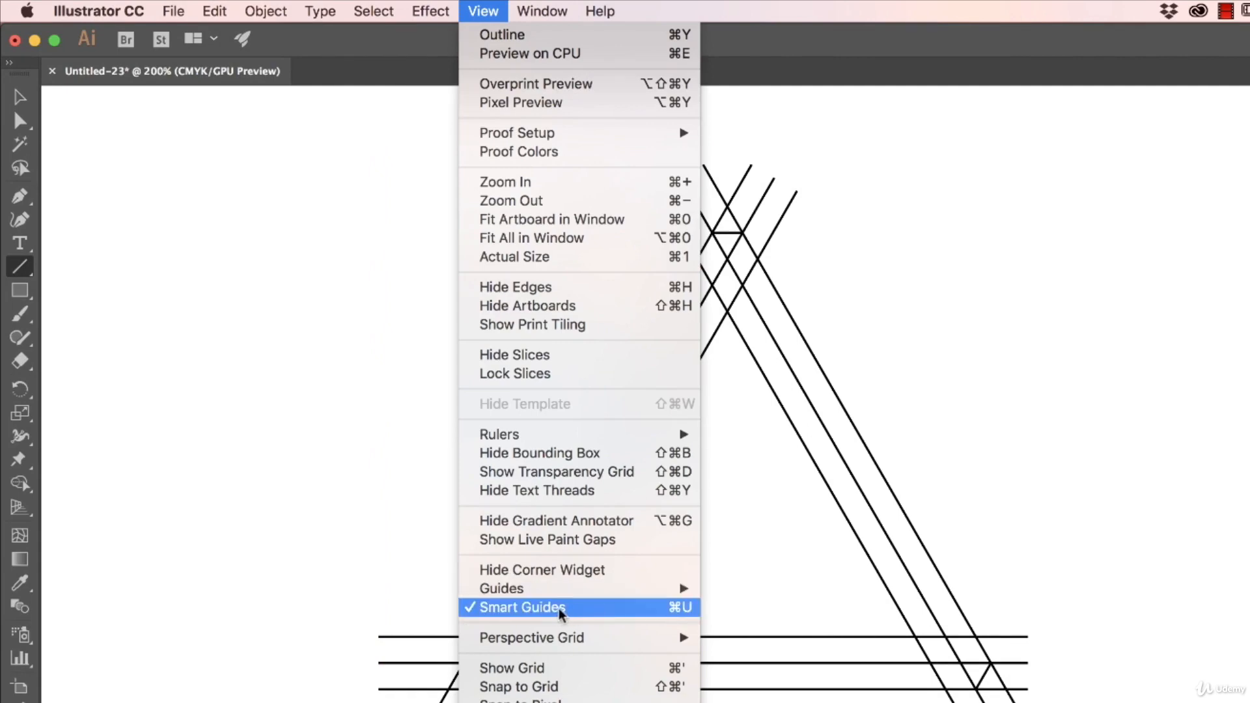
{"action": "left_click", "coordinate": [487, 8]}
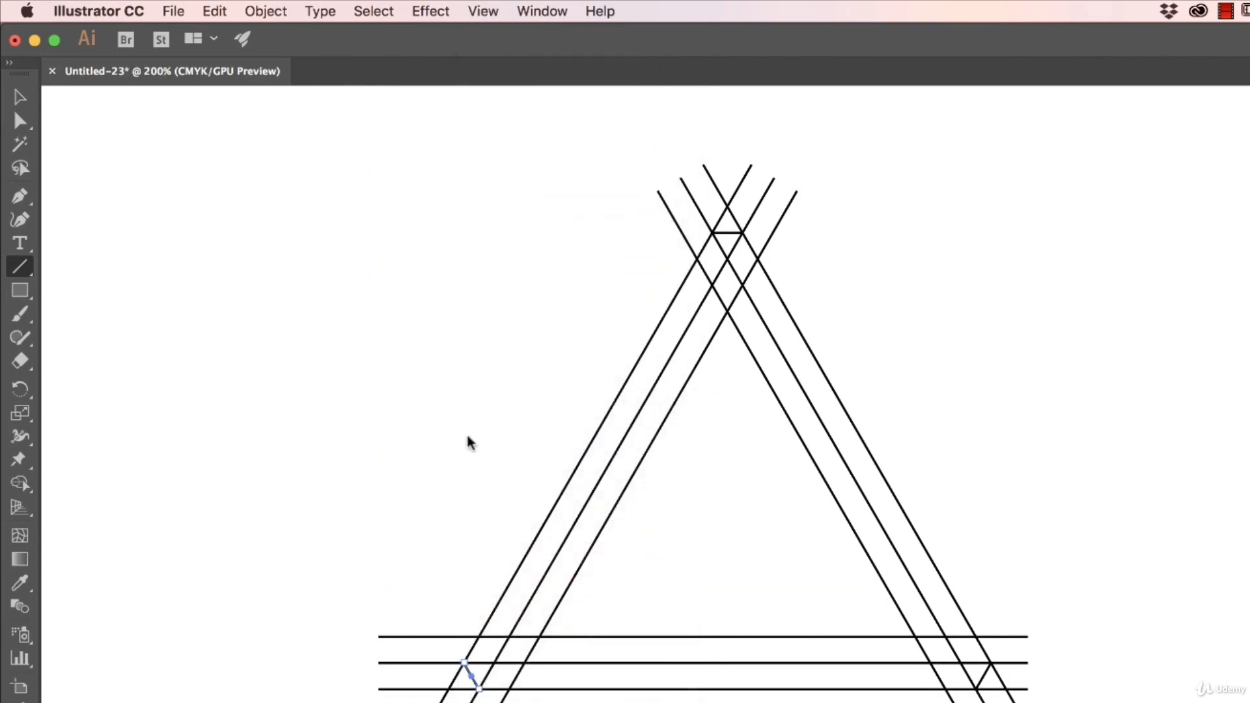
{"action": "left_click", "coordinate": [13, 35]}
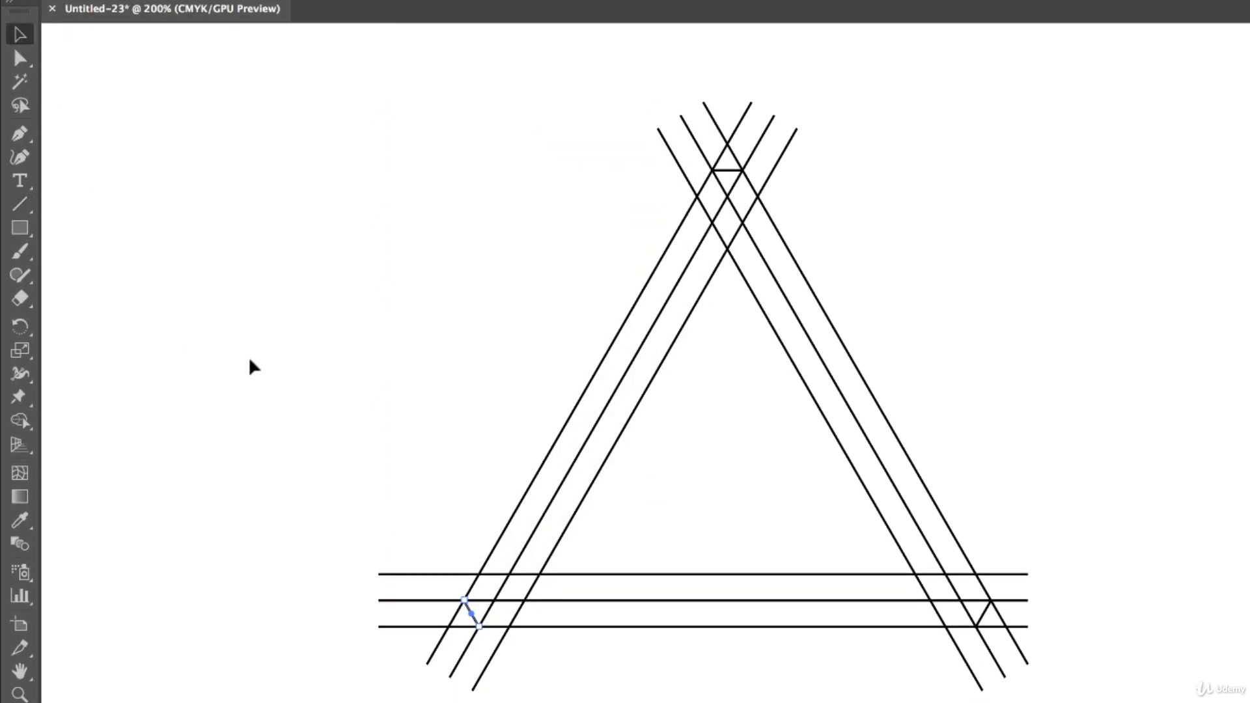
{"action": "left_click", "coordinate": [258, 376]}
With all lines selected, use Shape Builder to delete the line ends overhanging each corner.
{"action": "left_click_drag", "start_coordinate": [368, 103], "coordinate": [1034, 693]}
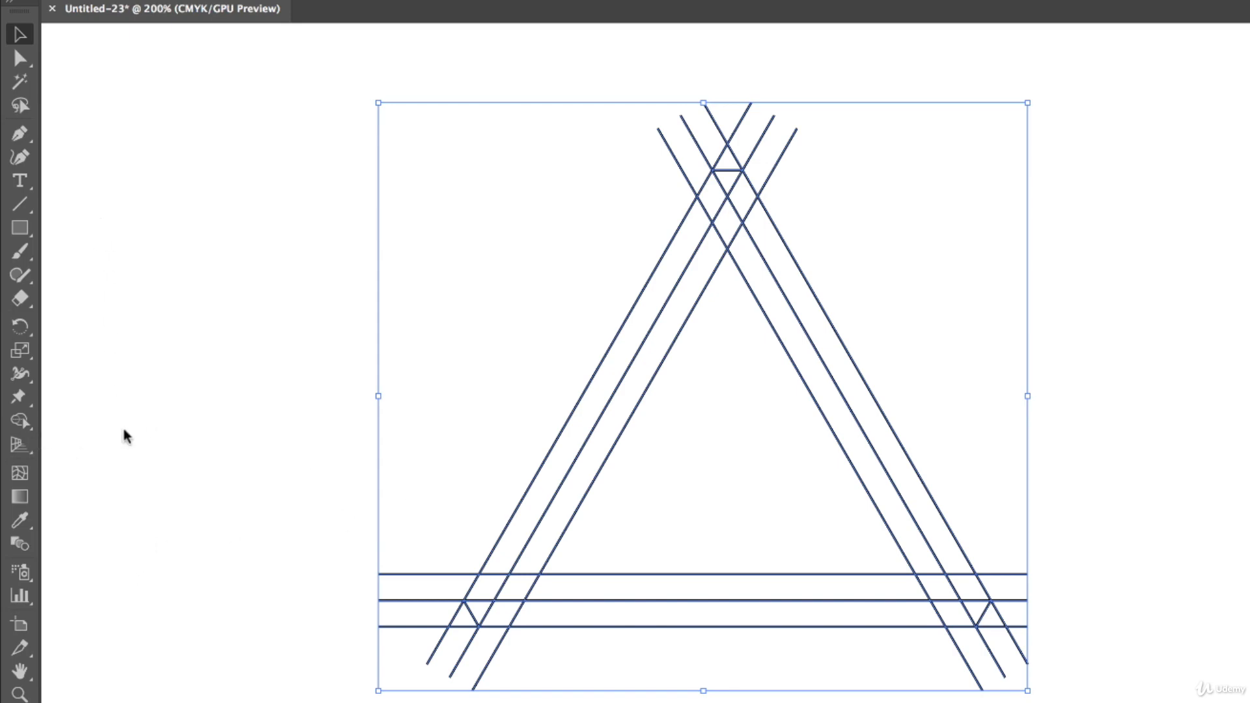
{"action": "left_click", "coordinate": [21, 422]}
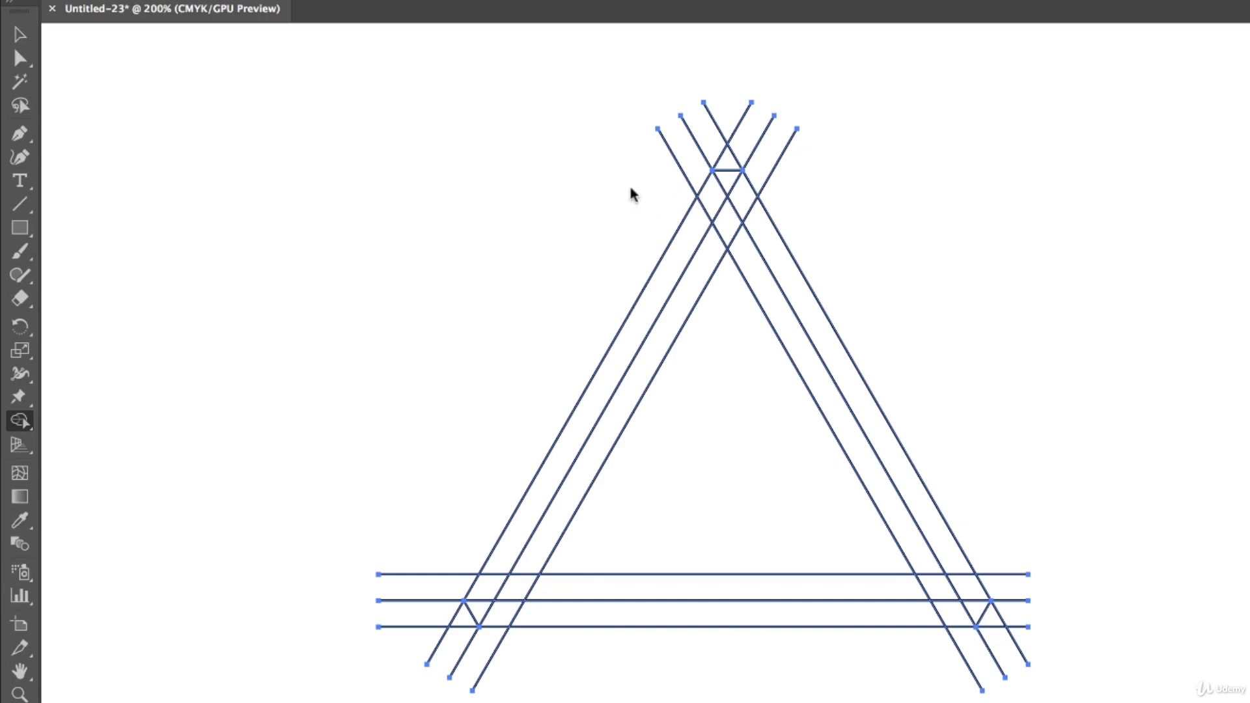
{"action": "mouse_move", "coordinate": [651, 194]}
{"action": "left_mouse_down"}
{"action": "mouse_move", "coordinate": [703, 139]}
{"action": "mouse_move", "coordinate": [776, 156]}
{"action": "mouse_move", "coordinate": [798, 127]}
{"action": "left_mouse_up"}
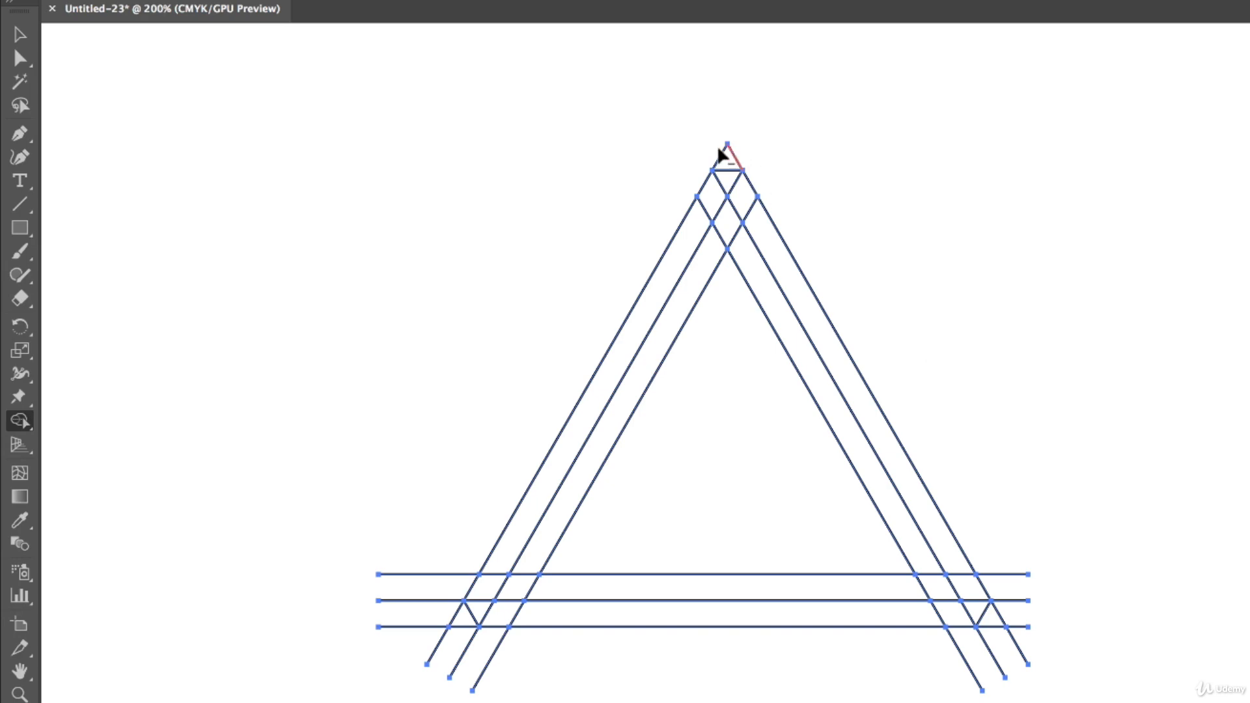
{"action": "mouse_move", "coordinate": [1012, 549]}
{"action": "left_mouse_down"}
{"action": "mouse_move", "coordinate": [1017, 635]}
{"action": "mouse_move", "coordinate": [1004, 641]}
{"action": "left_mouse_up"}
{"action": "mouse_move", "coordinate": [1008, 596]}
{"action": "left_mouse_down"}
{"action": "mouse_move", "coordinate": [987, 661]}
{"action": "mouse_move", "coordinate": [995, 646]}
{"action": "mouse_move", "coordinate": [952, 677]}
{"action": "left_mouse_up"}
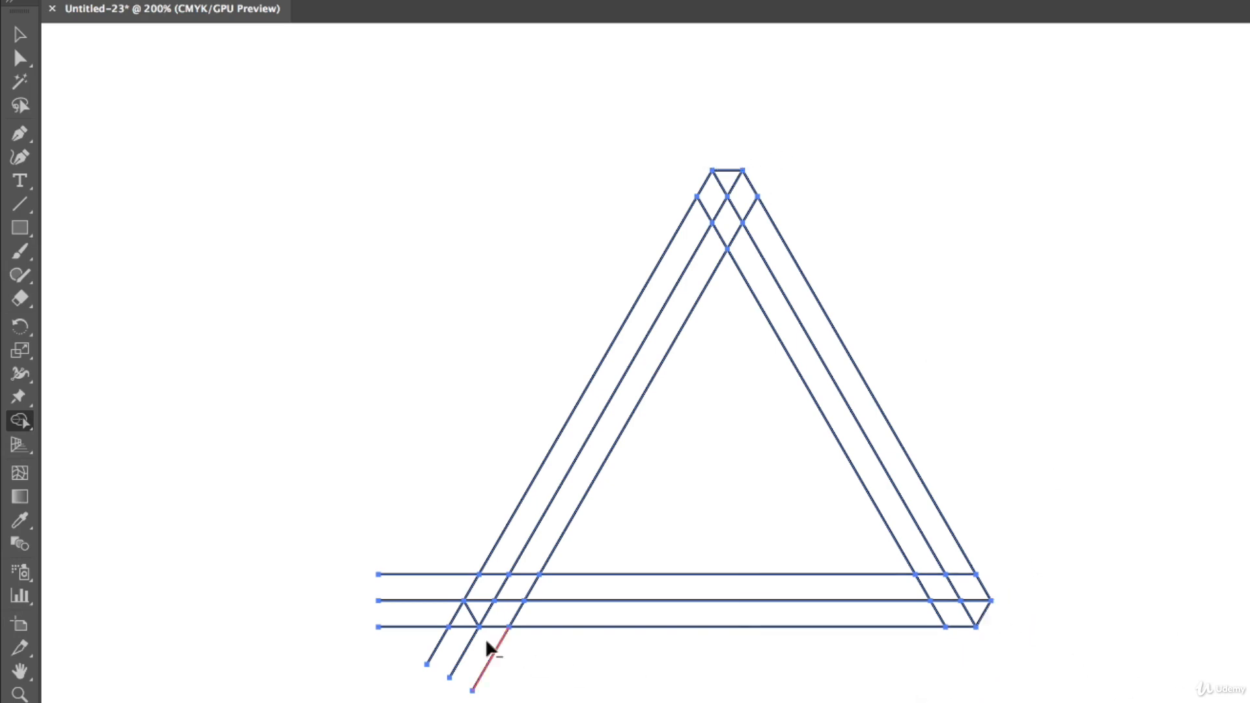
{"action": "left_click_drag", "start_coordinate": [424, 564], "coordinate": [413, 661]}
{"action": "mouse_move", "coordinate": [407, 631]}
{"action": "left_mouse_down"}
{"action": "mouse_move", "coordinate": [505, 681]}
{"action": "mouse_move", "coordinate": [547, 635]}
{"action": "left_mouse_up"}
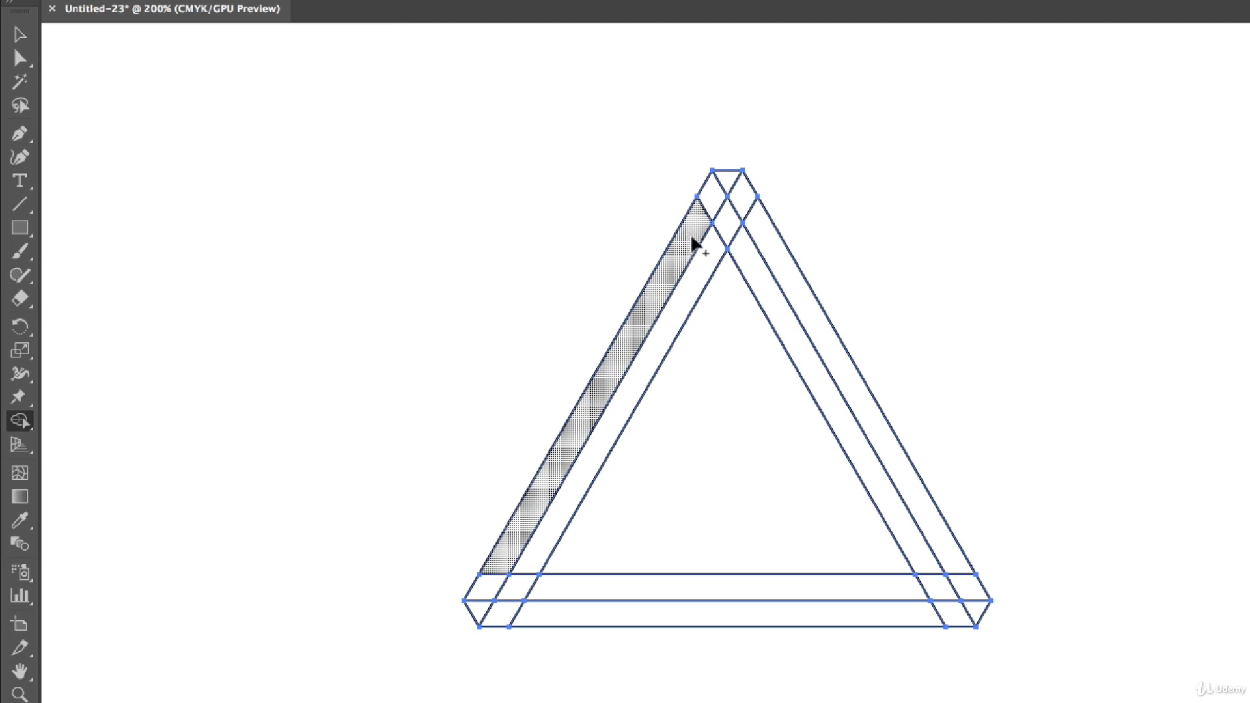
Merge the left, right and bottom strips with their corner pieces into single bands.
{"action": "mouse_move", "coordinate": [679, 253]}
{"action": "left_mouse_down"}
{"action": "mouse_move", "coordinate": [710, 201]}
{"action": "mouse_move", "coordinate": [755, 277]}
{"action": "left_mouse_up"}
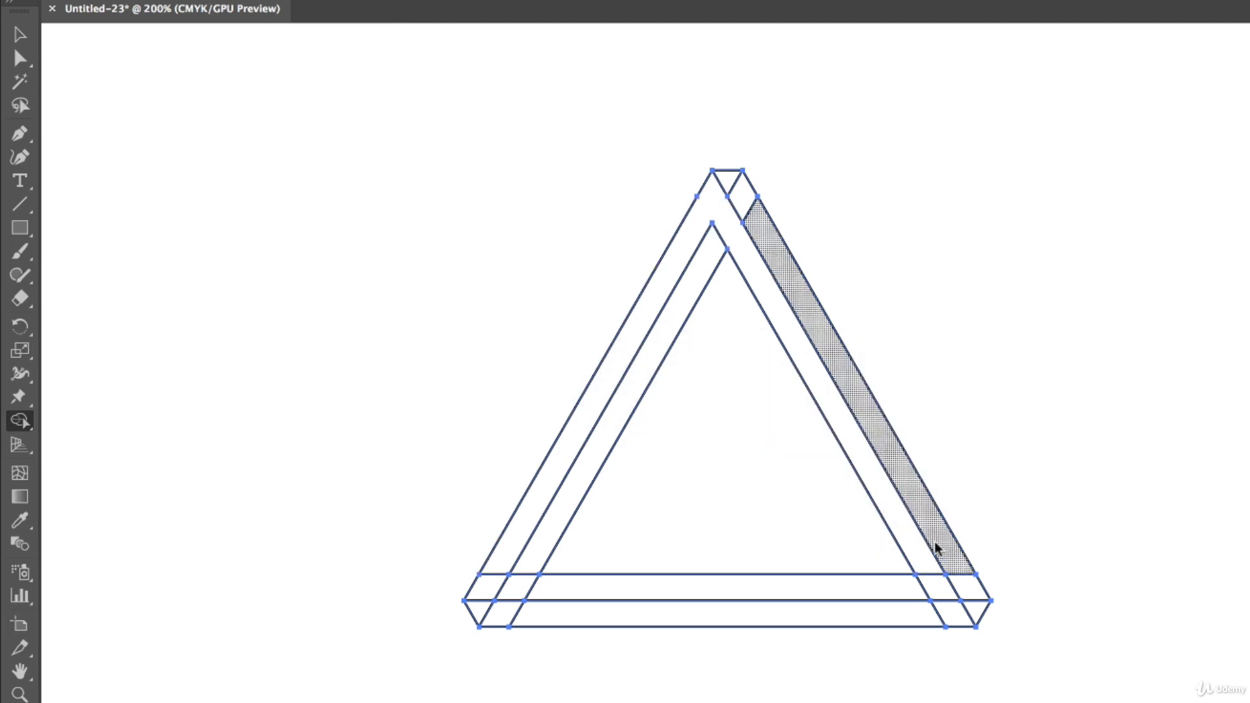
{"action": "mouse_move", "coordinate": [955, 561]}
{"action": "left_mouse_down"}
{"action": "mouse_move", "coordinate": [969, 590]}
{"action": "mouse_move", "coordinate": [922, 610]}
{"action": "left_mouse_up"}
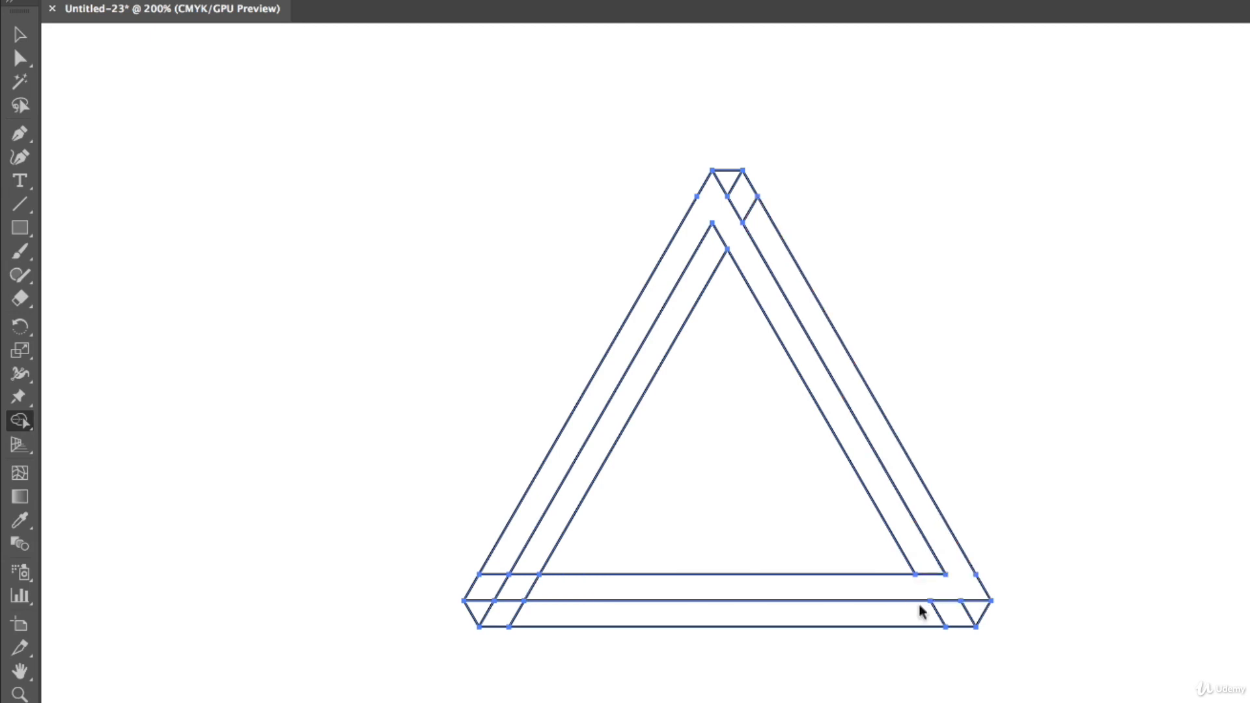
{"action": "left_click_drag", "start_coordinate": [519, 619], "coordinate": [517, 593]}
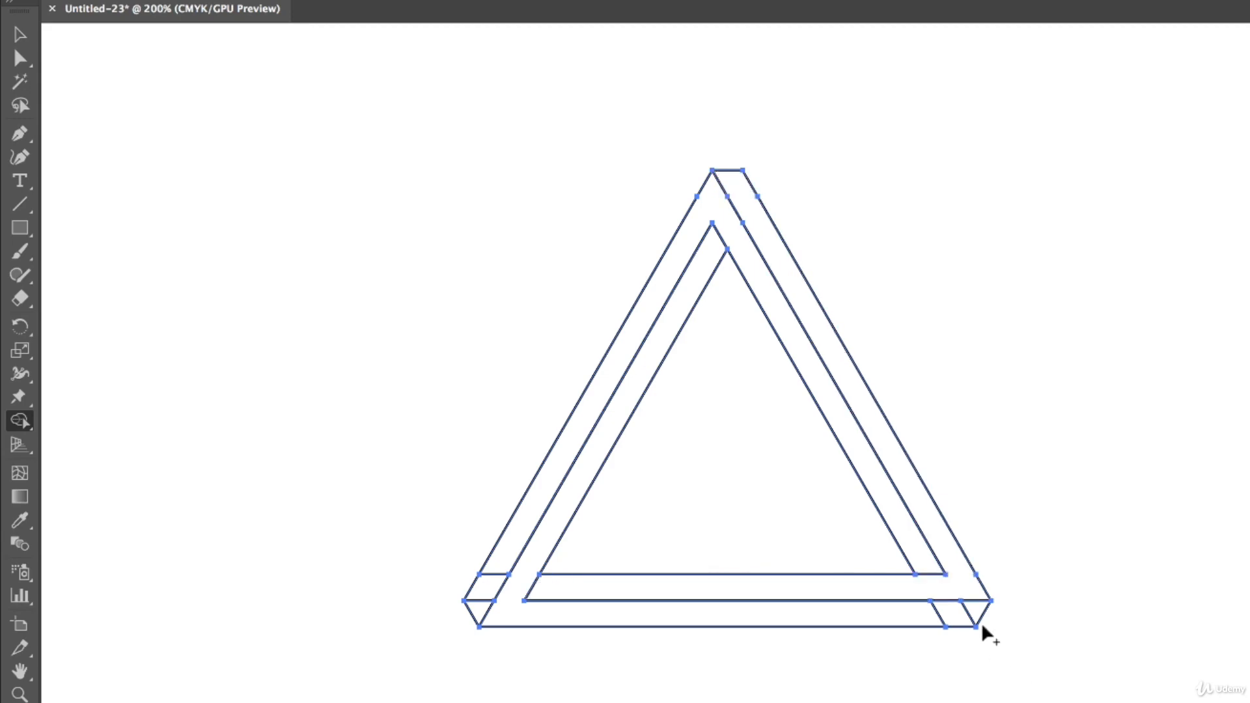
{"action": "left_click_drag", "start_coordinate": [936, 616], "coordinate": [913, 615]}
{"action": "left_click_drag", "start_coordinate": [505, 558], "coordinate": [483, 607]}
Check that the left band is merged, undo the test move, and deselect the triangle.
{"action": "key", "text": "v"}
{"action": "left_click", "coordinate": [196, 171]}
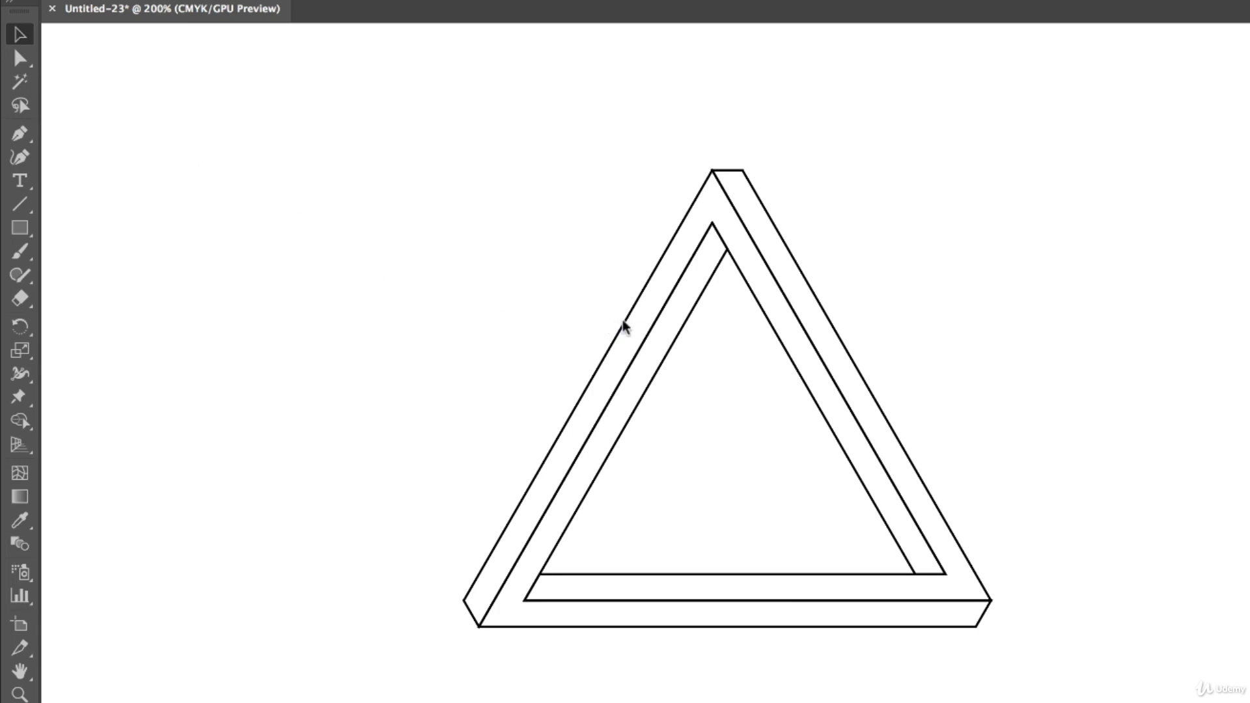
{"action": "left_click_drag", "start_coordinate": [622, 326], "coordinate": [413, 291]}
{"action": "key", "text": "ctrl+z"}
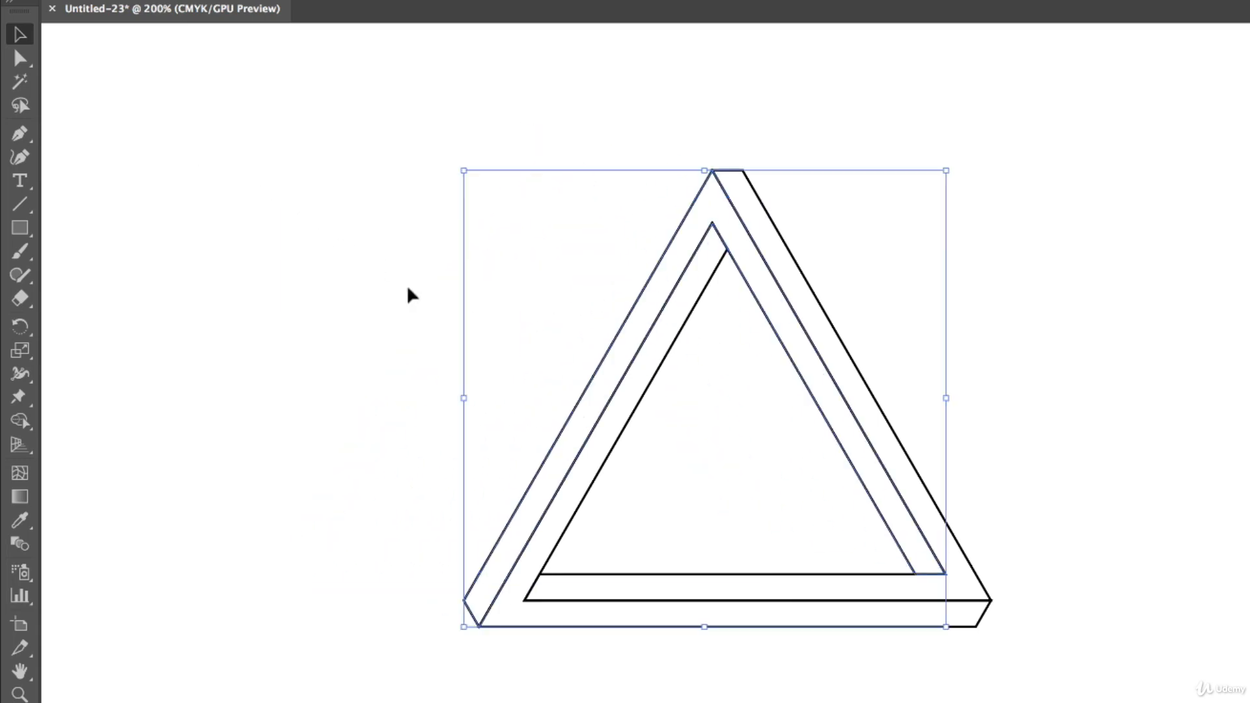
{"action": "left_click", "coordinate": [407, 290]}
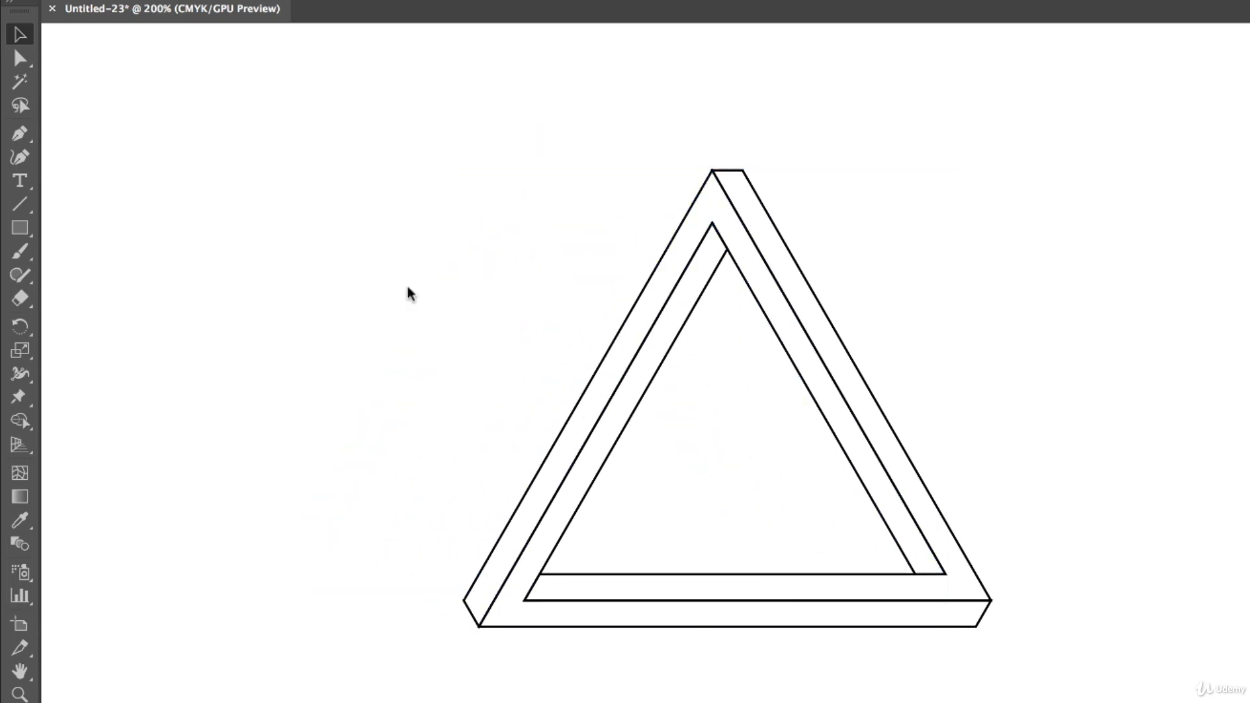